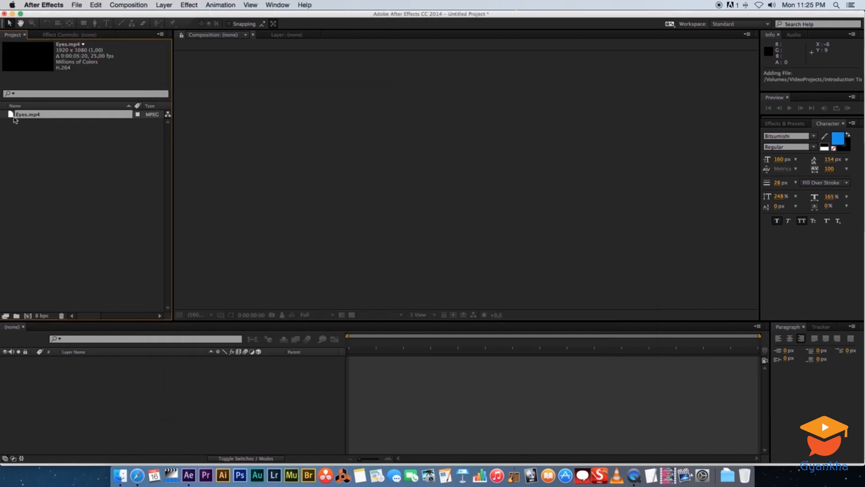
Create a composition from the Eyes.mp4 footage, scrub through the clip and return the playhead to the start
{"action": "left_click_drag", "start_coordinate": [14, 116], "coordinate": [27, 316]}
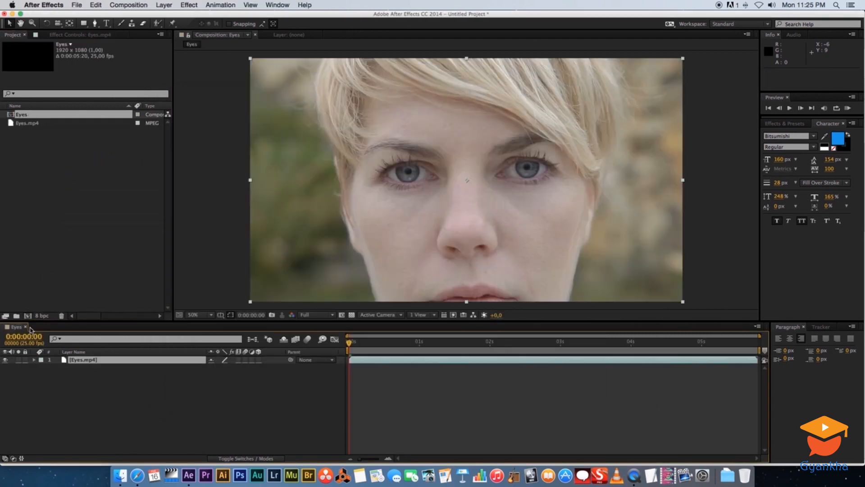
{"action": "left_click_drag", "start_coordinate": [362, 345], "coordinate": [679, 344]}
{"action": "key", "text": "Home"}
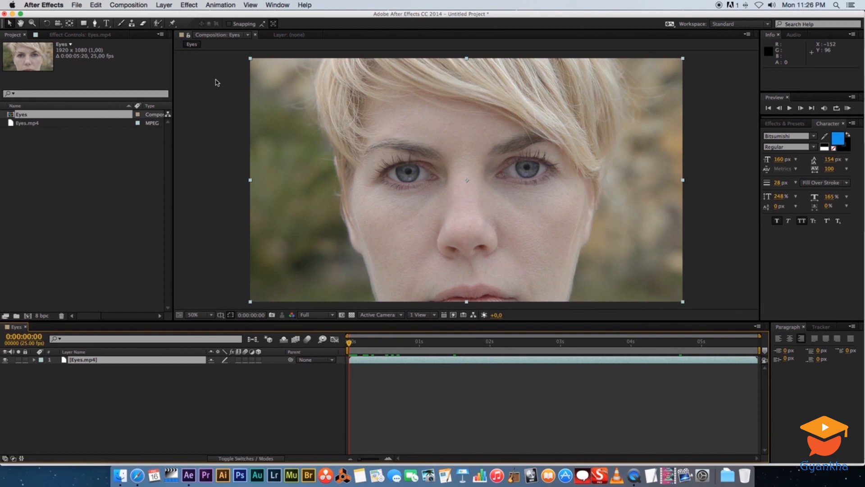
Add a red (FF0000) solid at composition size, 1920 x 1080 px, and place it beneath the Eyes.mp4 layer
{"action": "left_click", "coordinate": [157, 411]}
{"action": "right_click", "coordinate": [116, 394]}
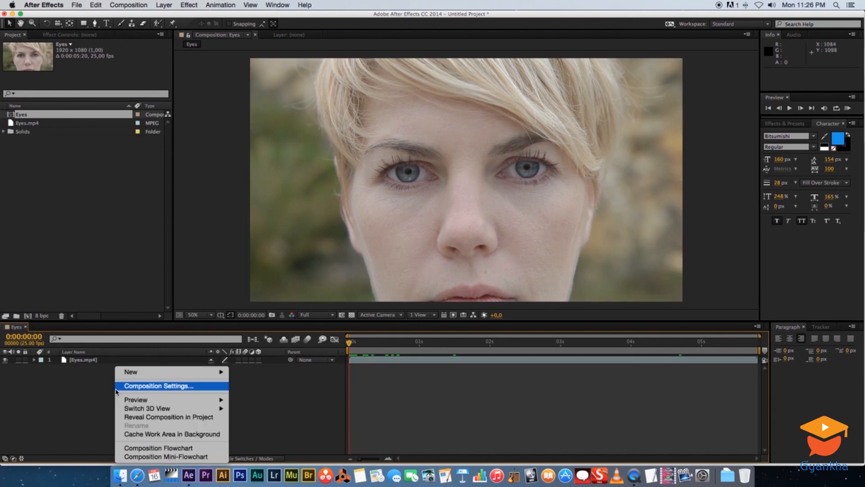
{"action": "mouse_move", "coordinate": [192, 374]}
{"action": "left_click", "coordinate": [249, 395]}
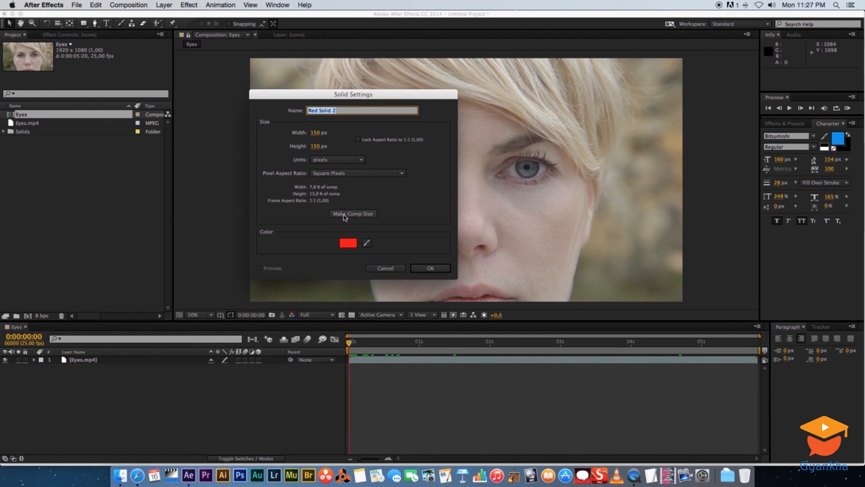
{"action": "left_click", "coordinate": [363, 214]}
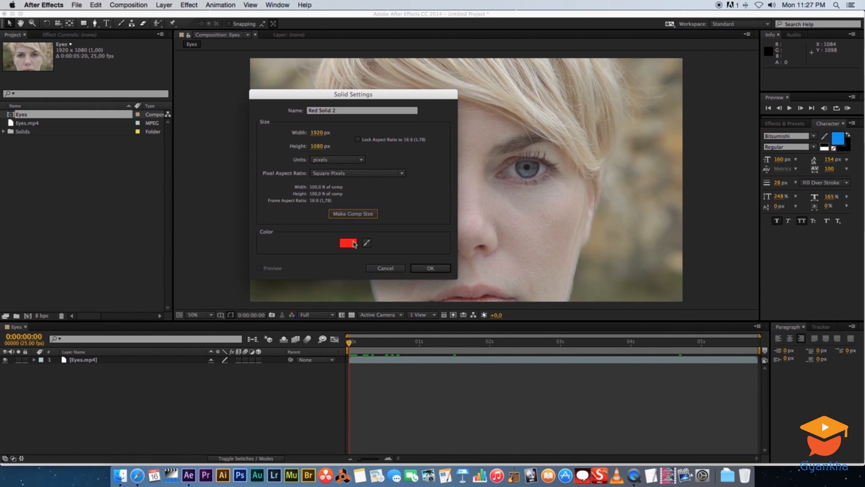
{"action": "left_click", "coordinate": [353, 244]}
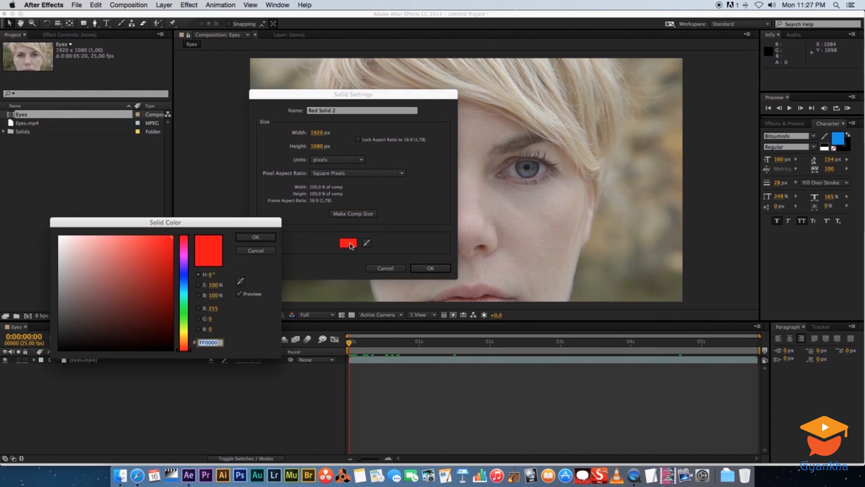
{"action": "left_click", "coordinate": [245, 237]}
{"action": "left_click", "coordinate": [431, 268]}
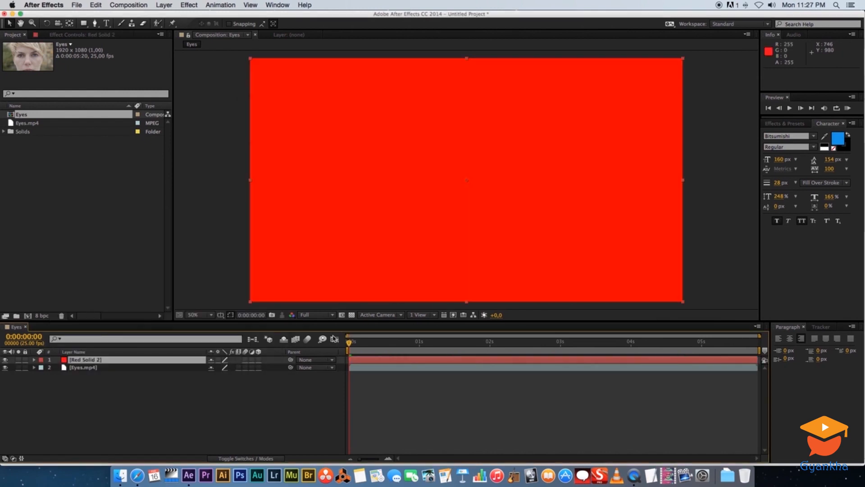
{"action": "left_click_drag", "start_coordinate": [83, 361], "coordinate": [83, 378]}
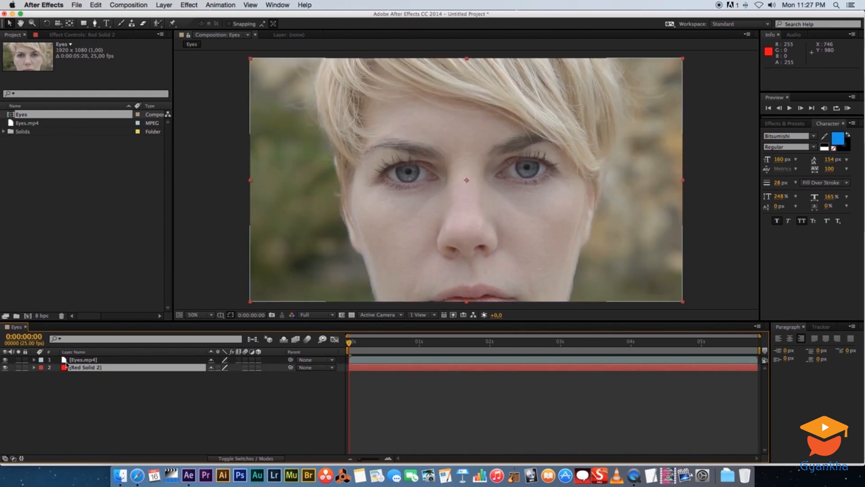
Draw a rectangular mask of about 614 x 380 px around the left-hand eye on the Eyes.mp4 layer
{"action": "left_click", "coordinate": [81, 361]}
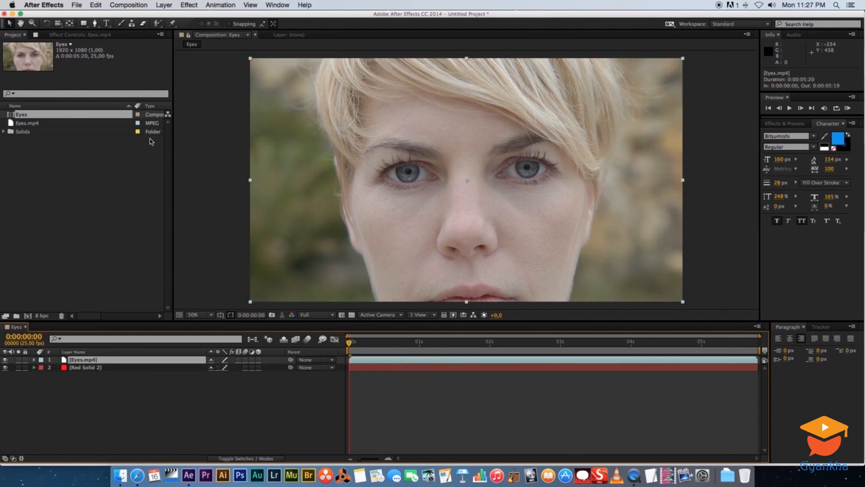
{"action": "left_click", "coordinate": [84, 24]}
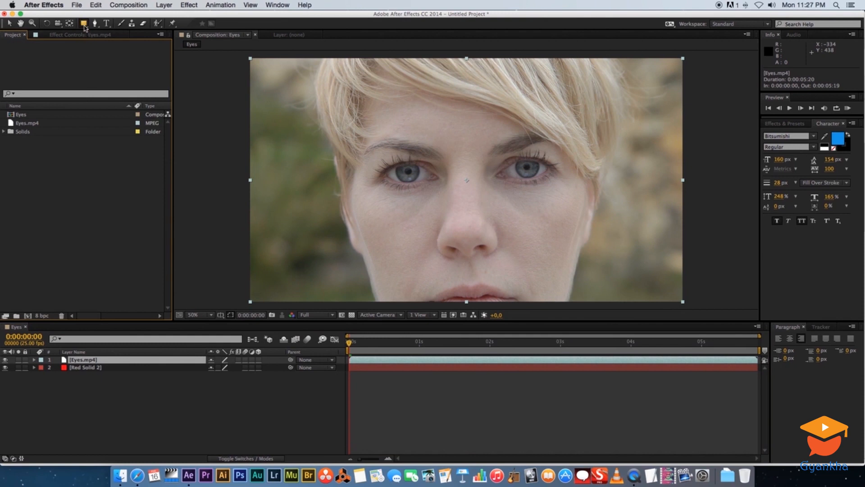
{"action": "left_click", "coordinate": [84, 25]}
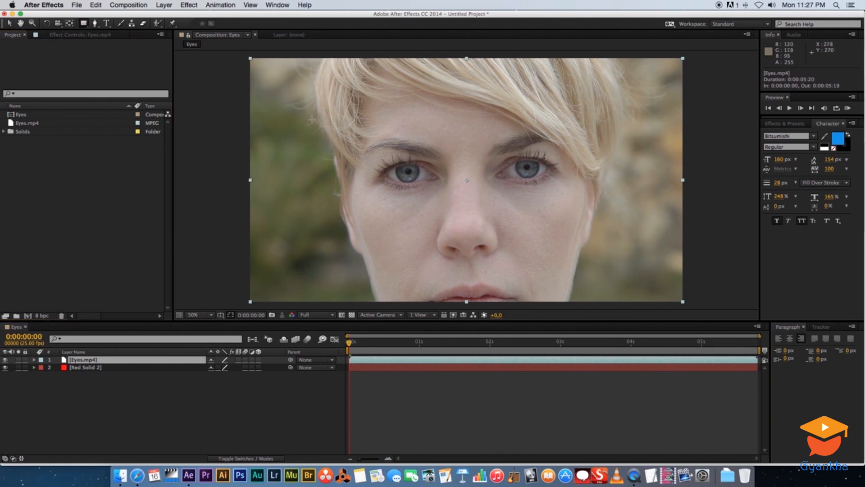
{"action": "mouse_move", "coordinate": [307, 115]}
{"action": "left_mouse_down"}
{"action": "mouse_move", "coordinate": [362, 164]}
{"action": "mouse_move", "coordinate": [445, 200]}
{"action": "left_mouse_up"}
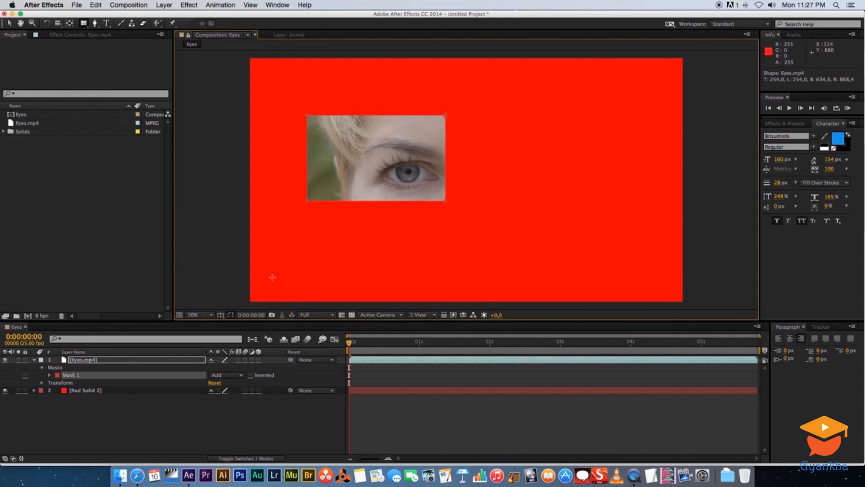
{"action": "left_click", "coordinate": [104, 404]}
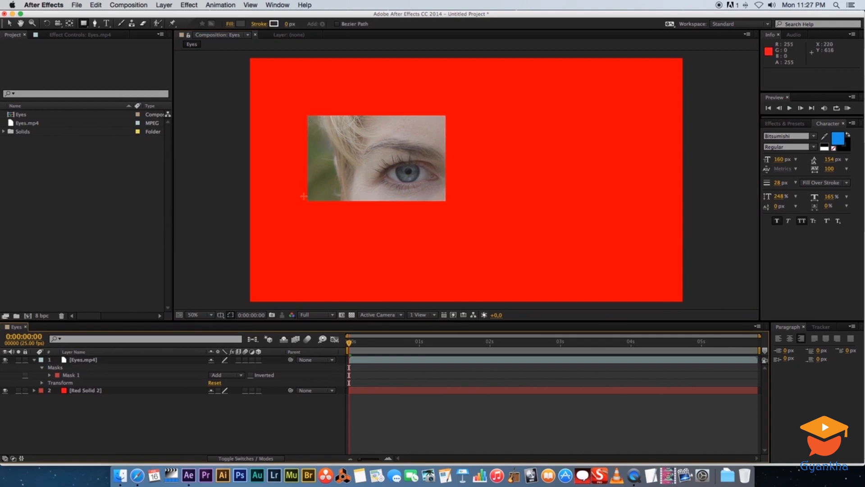
Invert the rectangular mask on the Eyes.mp4 layer to preview the opposite cutout and delete the mask
{"action": "left_click", "coordinate": [81, 359]}
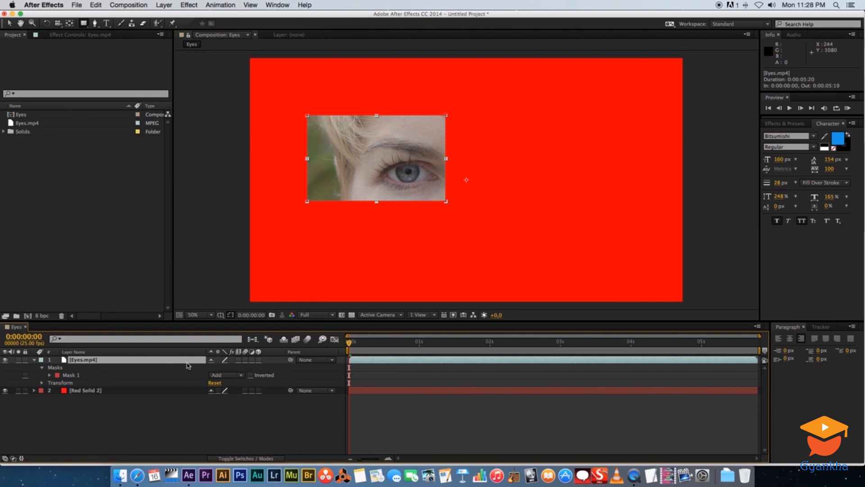
{"action": "left_click", "coordinate": [250, 375]}
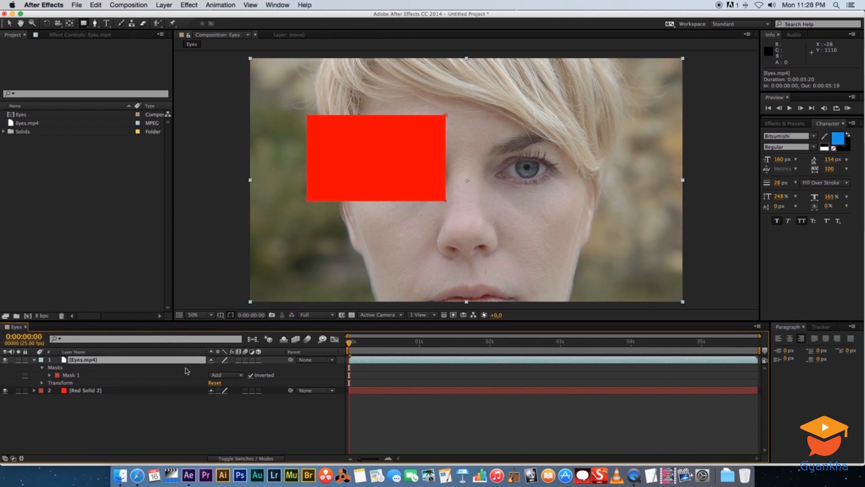
{"action": "left_click", "coordinate": [75, 418]}
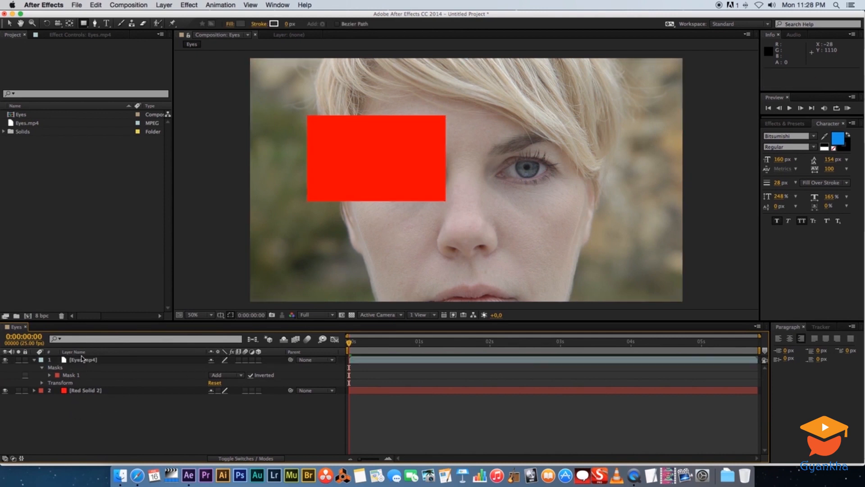
{"action": "left_click", "coordinate": [58, 376]}
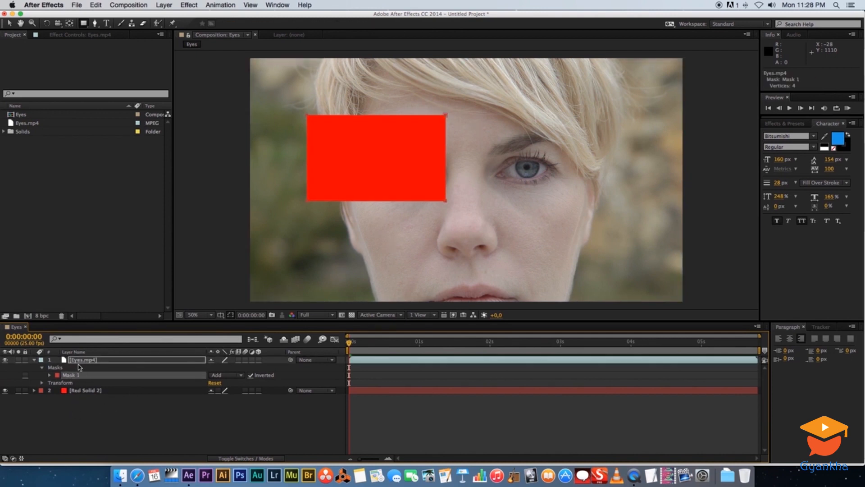
{"action": "key", "text": "Delete"}
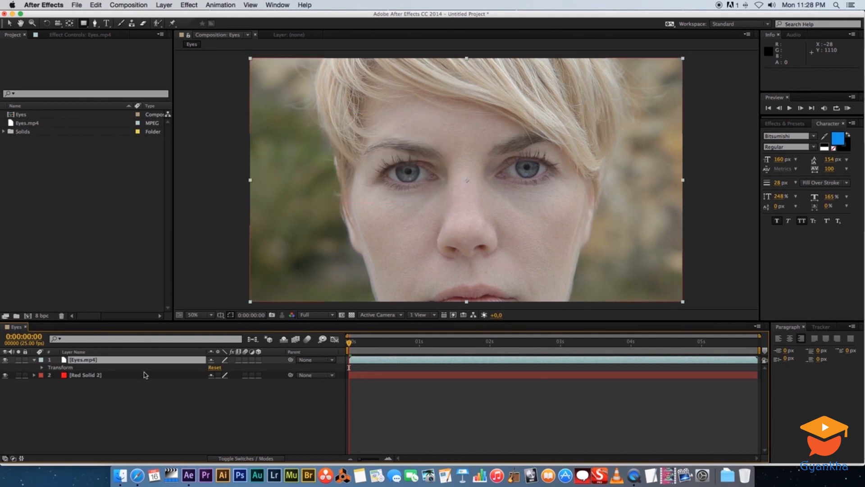
Draw an elliptical mask of about 559 x 451 px around the left-hand eye on the Eyes.mp4 layer
{"action": "left_click", "coordinate": [84, 25]}
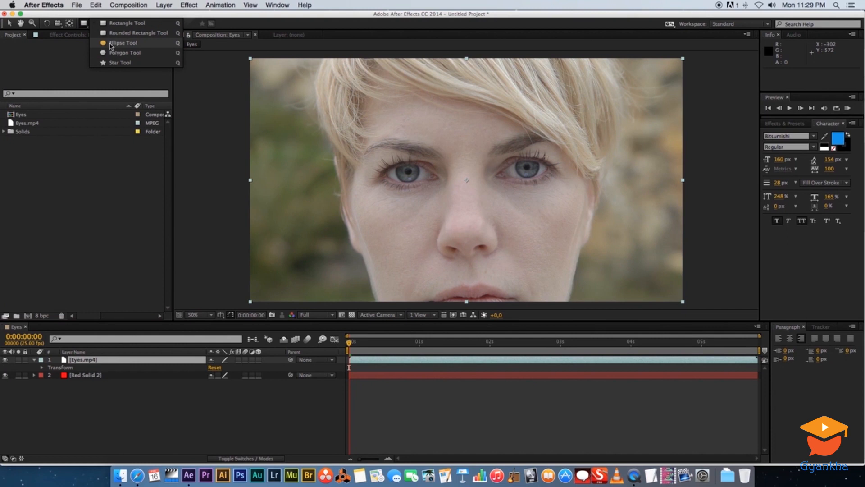
{"action": "left_click", "coordinate": [122, 44]}
{"action": "left_click_drag", "start_coordinate": [347, 121], "coordinate": [473, 223]}
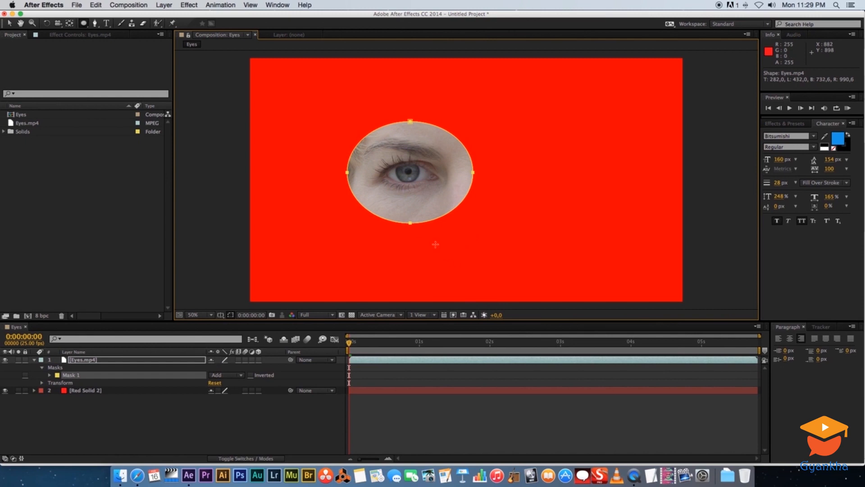
{"action": "left_click", "coordinate": [123, 428]}
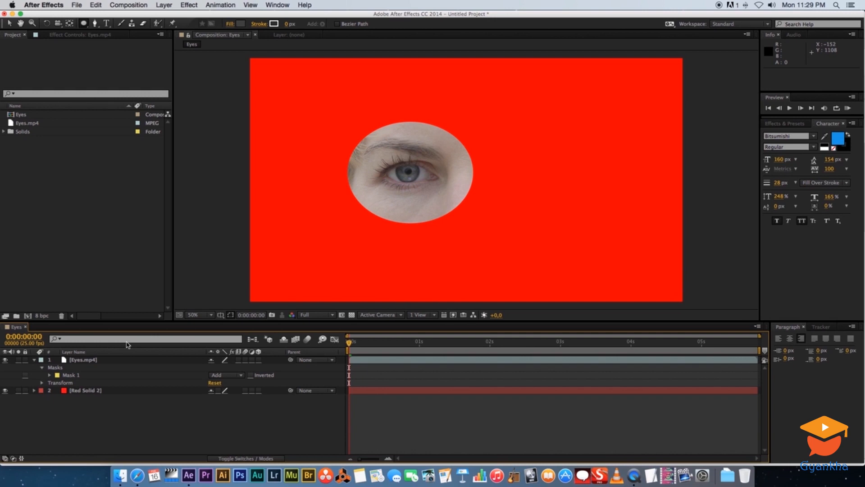
Set the elliptical mask's feather to 207 pixels
{"action": "left_click", "coordinate": [50, 376]}
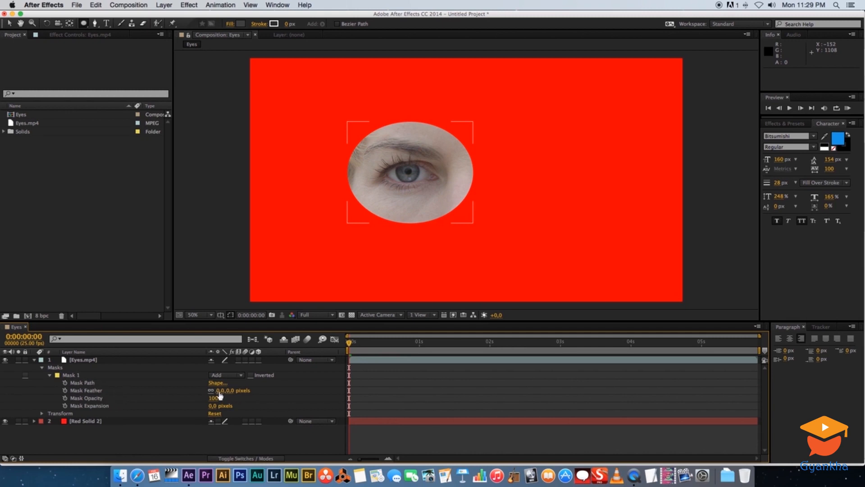
{"action": "left_click_drag", "start_coordinate": [219, 390], "coordinate": [314, 392]}
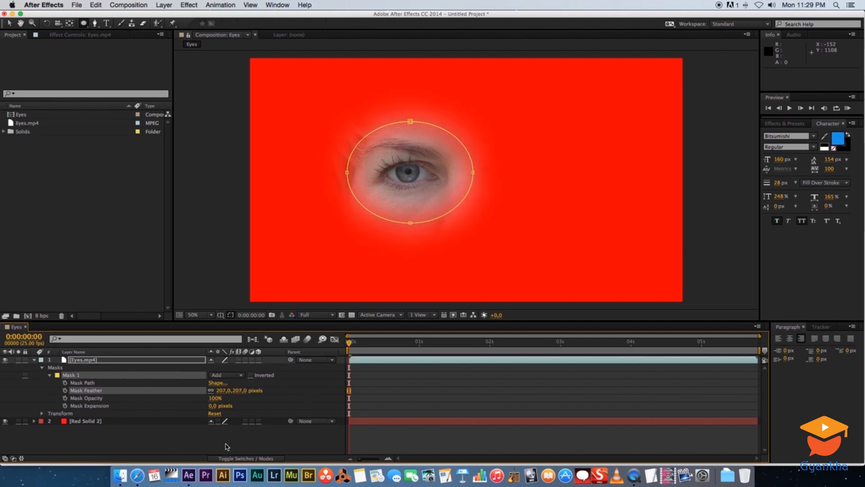
{"action": "left_click", "coordinate": [226, 440]}
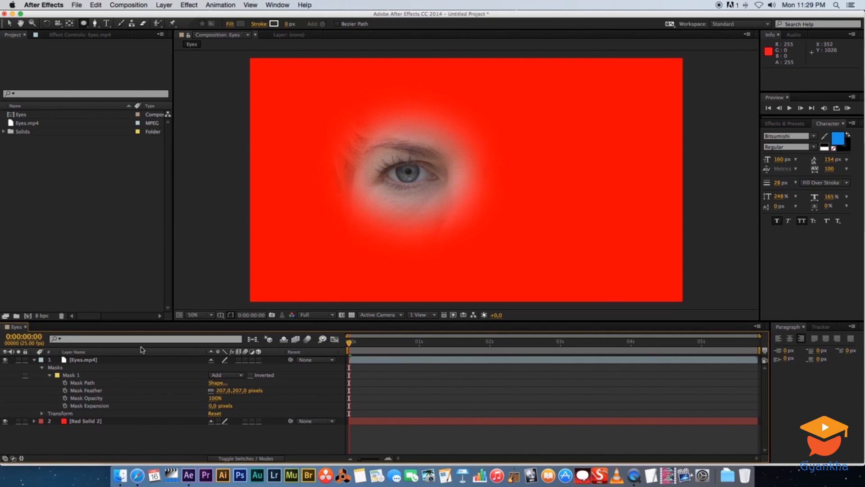
Delete the elliptical mask from the Eyes.mp4 layer and remove the red solid layer from the composition
{"action": "left_click", "coordinate": [71, 375]}
{"action": "key", "text": "Delete"}
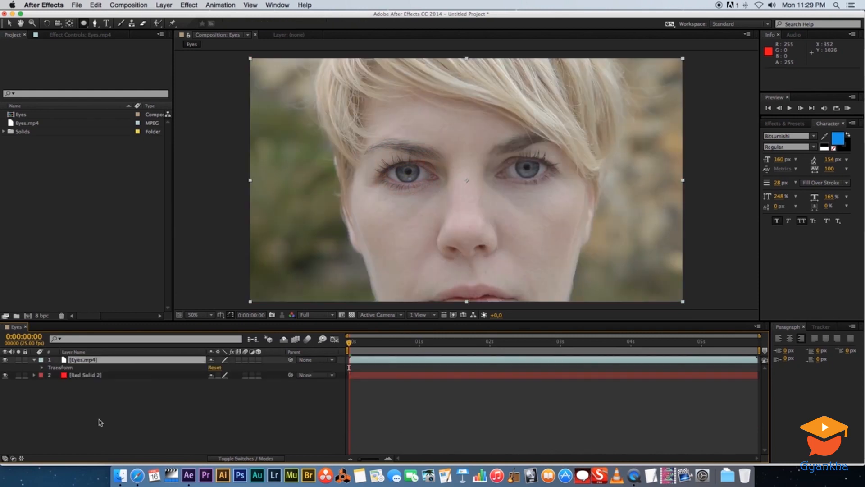
{"action": "left_click", "coordinate": [84, 377]}
{"action": "key", "text": "Delete"}
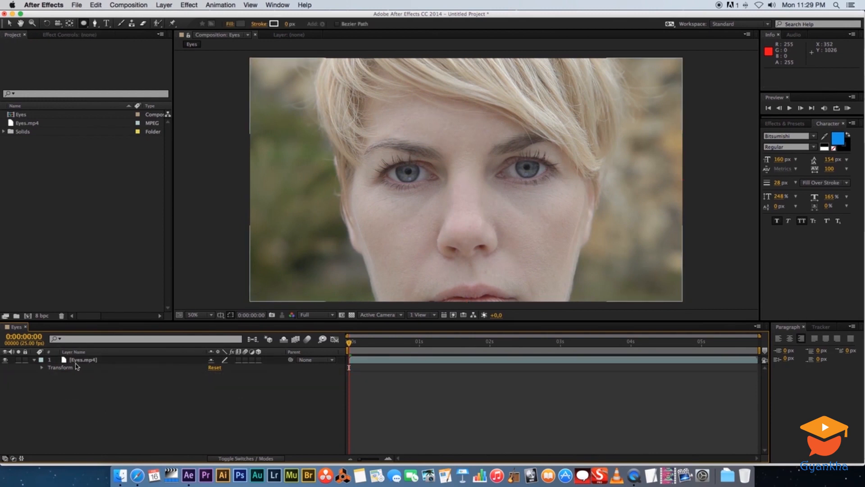
Collapse the Eyes.mp4 layer's properties and duplicate the layer
{"action": "left_click", "coordinate": [35, 360]}
{"action": "left_click", "coordinate": [80, 360]}
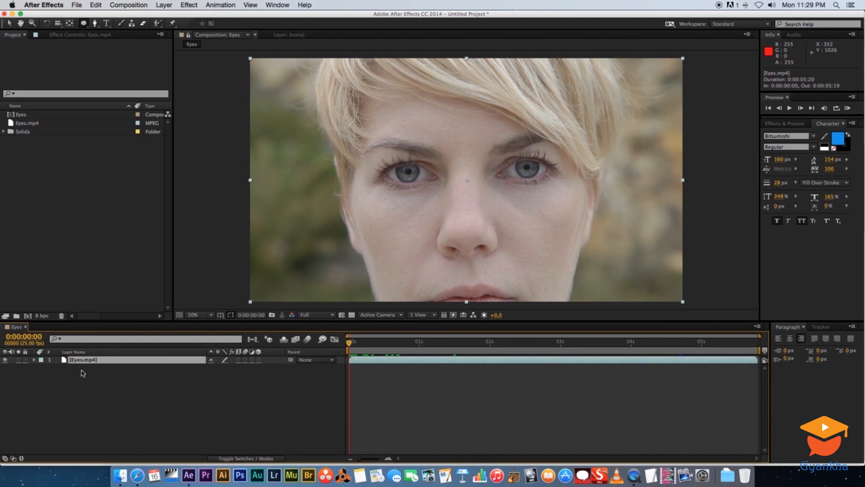
{"action": "key", "text": "super+d"}
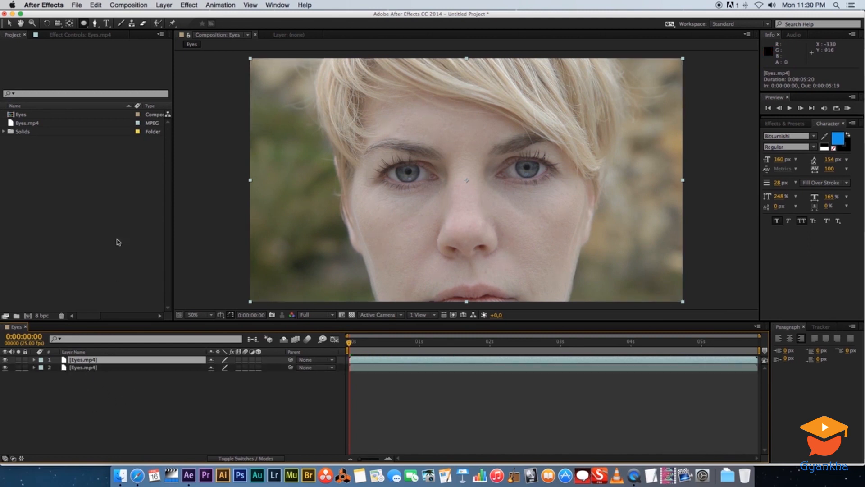
Trace the left-hand eye's outline with a closed Pen tool mask on the upper Eyes.mp4 layer and hide the lower copy
{"action": "left_click", "coordinate": [95, 25]}
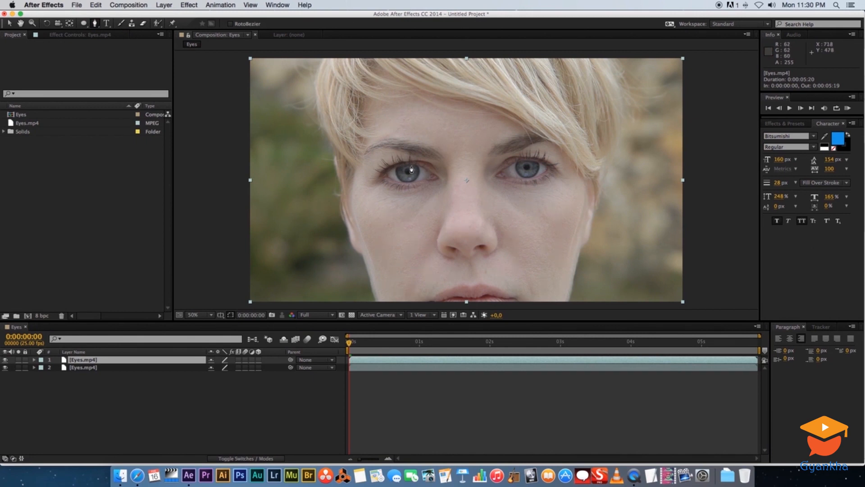
{"action": "key", "text": "slash"}
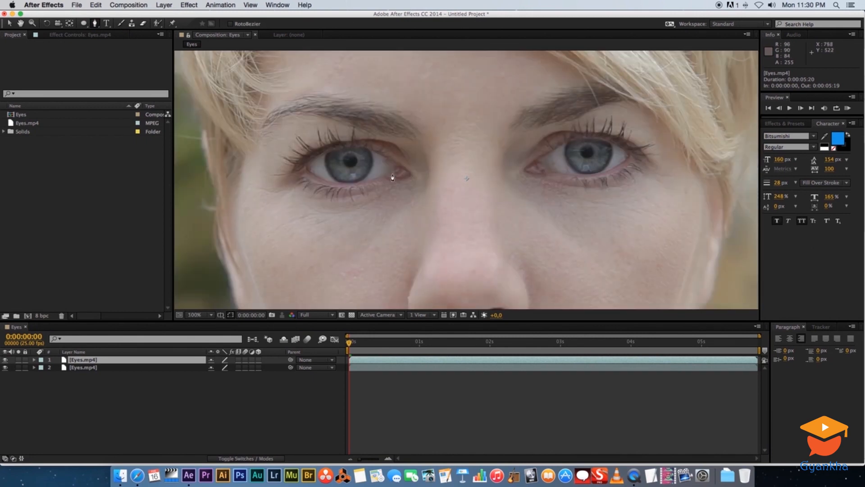
{"action": "left_click", "coordinate": [21, 23]}
{"action": "left_click_drag", "start_coordinate": [299, 126], "coordinate": [418, 164]}
{"action": "left_click", "coordinate": [12, 25]}
{"action": "key", "text": "space"}
{"action": "mouse_move", "coordinate": [444, 199]}
{"action": "left_mouse_down"}
{"action": "mouse_move", "coordinate": [352, 199]}
{"action": "mouse_move", "coordinate": [453, 230]}
{"action": "mouse_move", "coordinate": [405, 135]}
{"action": "mouse_move", "coordinate": [433, 195]}
{"action": "mouse_move", "coordinate": [448, 204]}
{"action": "left_mouse_up"}
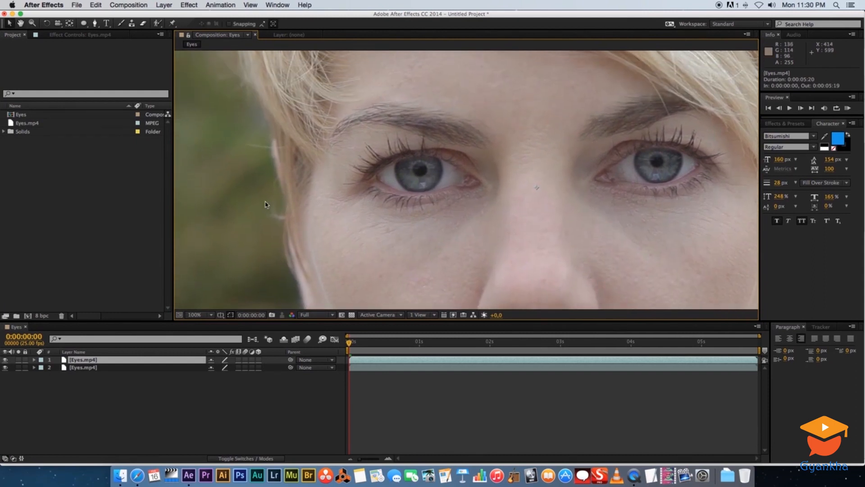
{"action": "left_click", "coordinate": [94, 23]}
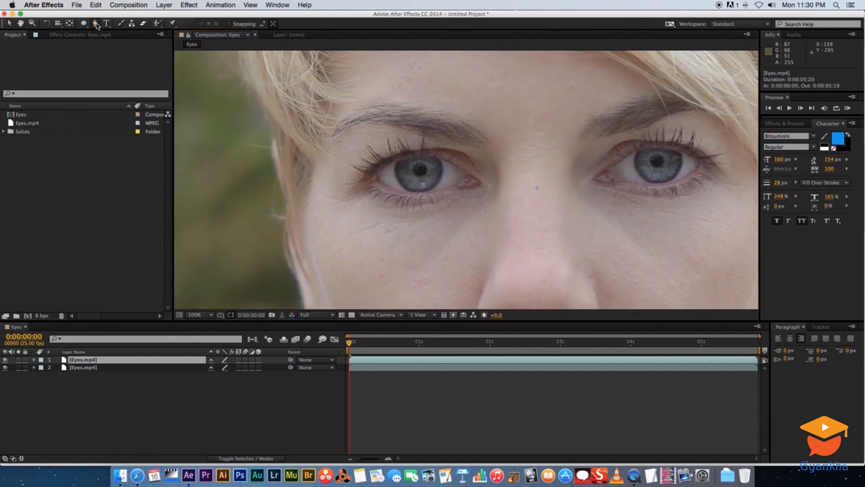
{"action": "left_click", "coordinate": [376, 176]}
{"action": "left_click", "coordinate": [395, 161]}
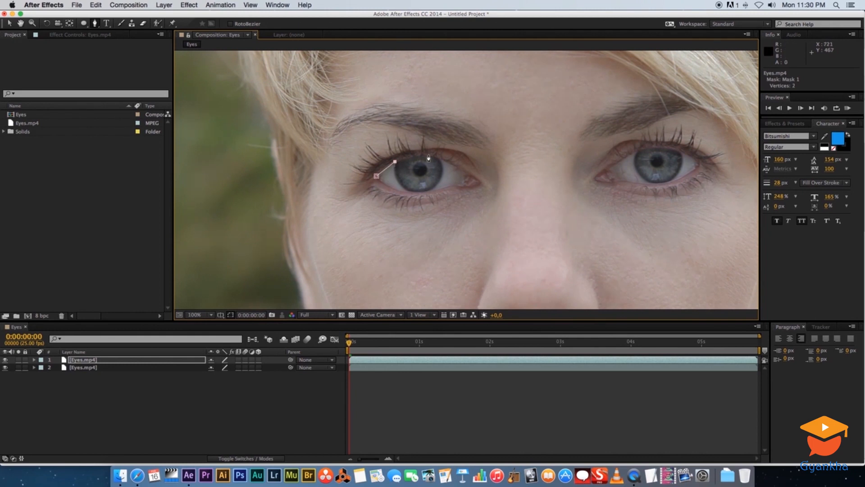
{"action": "left_click", "coordinate": [451, 162]}
{"action": "left_click", "coordinate": [465, 173]}
{"action": "left_click", "coordinate": [460, 184]}
{"action": "left_click", "coordinate": [445, 187]}
{"action": "left_click", "coordinate": [418, 194]}
{"action": "left_click", "coordinate": [393, 190]}
{"action": "left_click", "coordinate": [383, 185]}
{"action": "left_click", "coordinate": [377, 175]}
{"action": "left_click", "coordinate": [145, 397]}
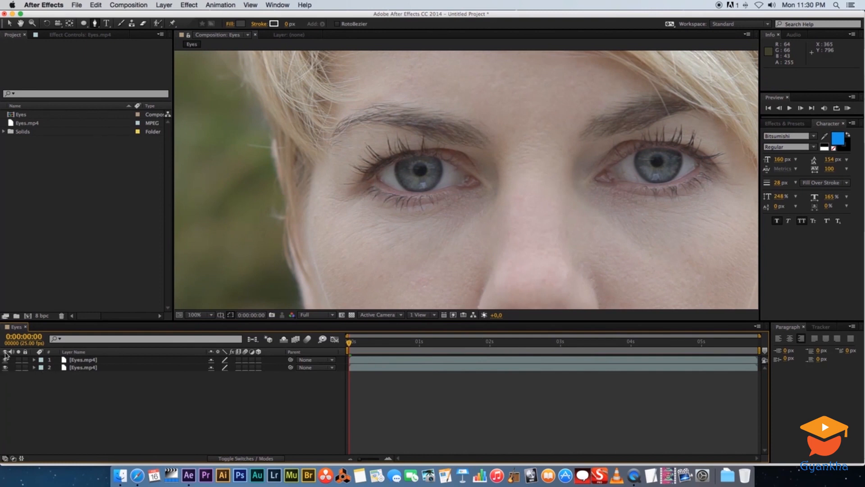
{"action": "left_click", "coordinate": [5, 367]}
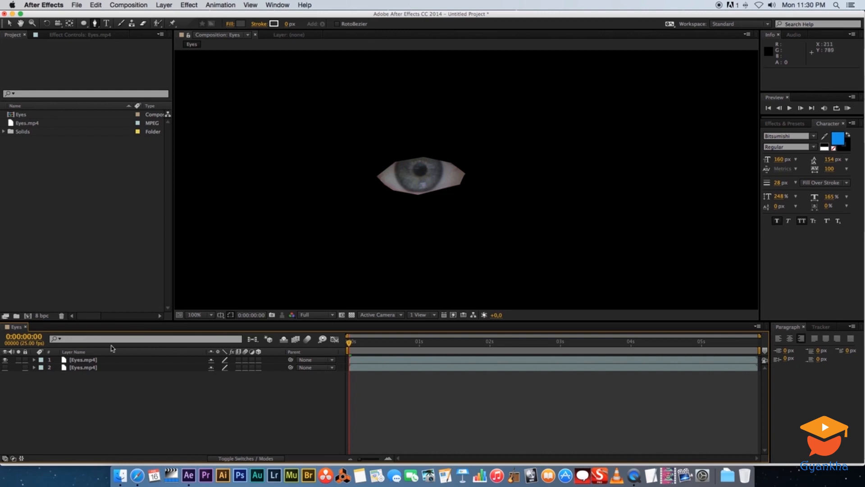
Check the lower Eyes.mp4 layer on its own with the masked copy hidden, and make both layers visible again
{"action": "left_click", "coordinate": [86, 360]}
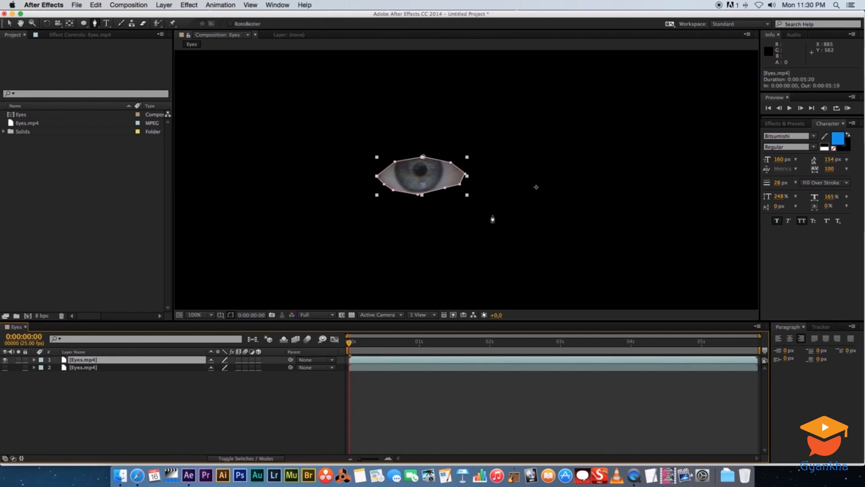
{"action": "left_click", "coordinate": [5, 367]}
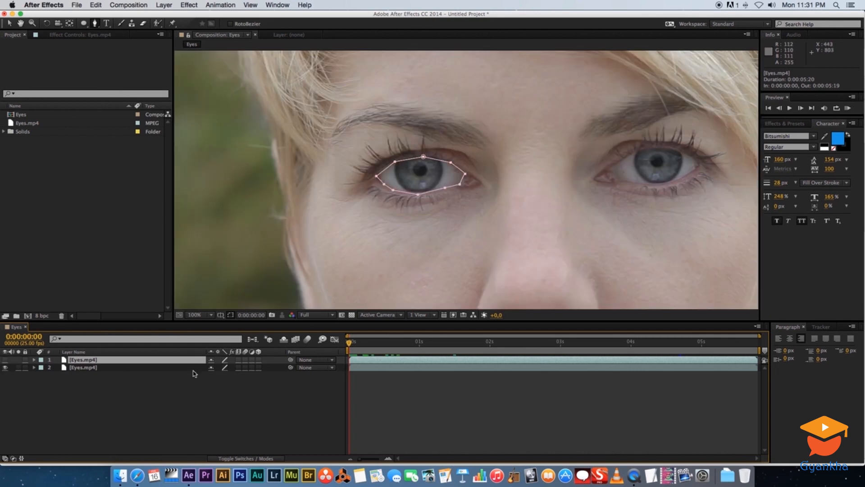
{"action": "left_click", "coordinate": [193, 386]}
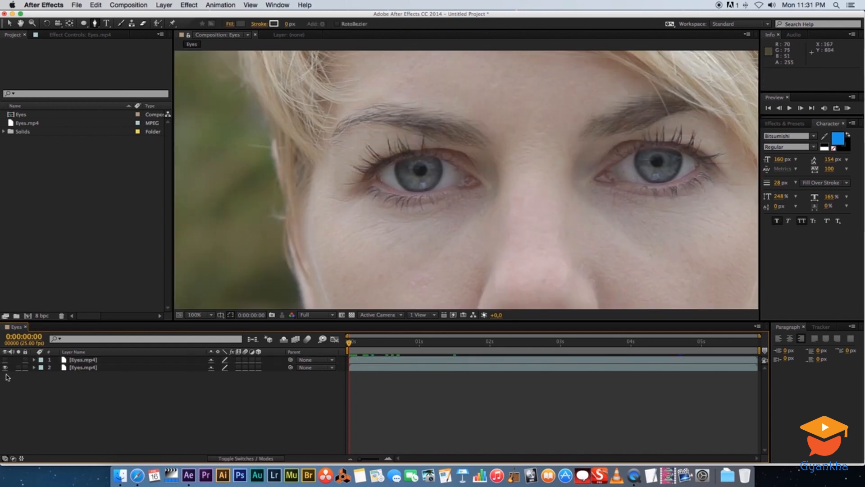
{"action": "left_click", "coordinate": [77, 360]}
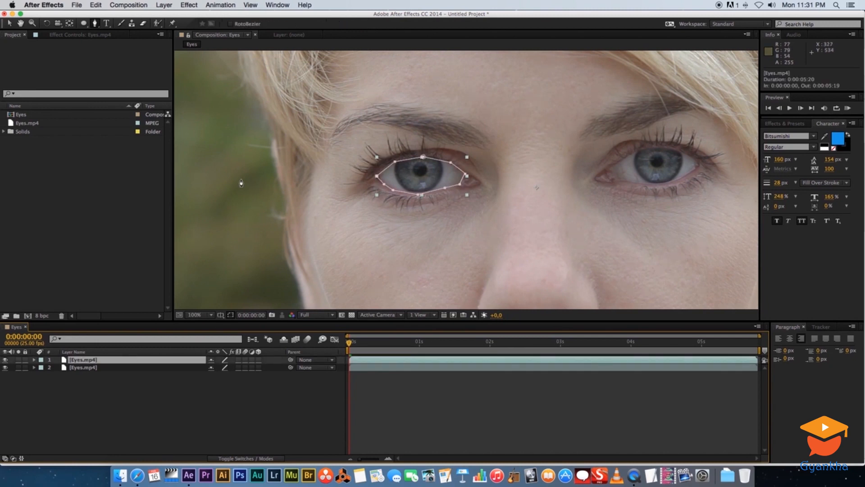
Apply the Brightness & Contrast effect to the upper Eyes.mp4 layer with brightness -82 and contrast 44
{"action": "left_click", "coordinate": [84, 368]}
{"action": "right_click", "coordinate": [86, 360]}
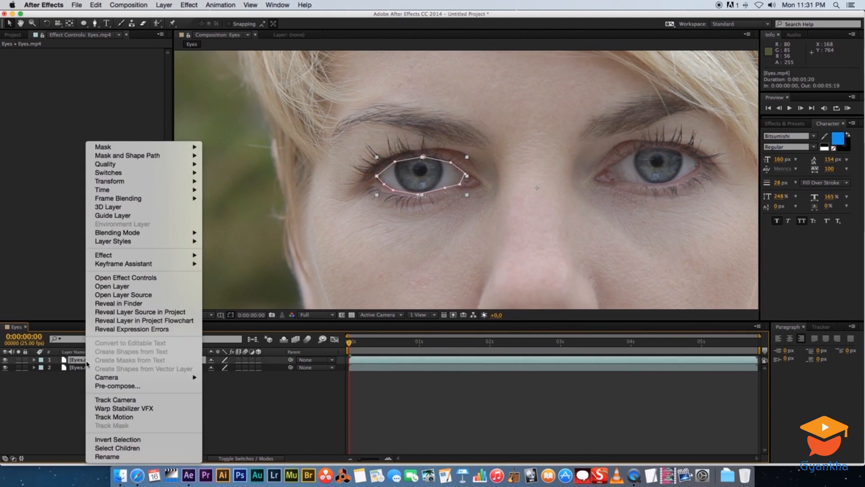
{"action": "mouse_move", "coordinate": [132, 257]}
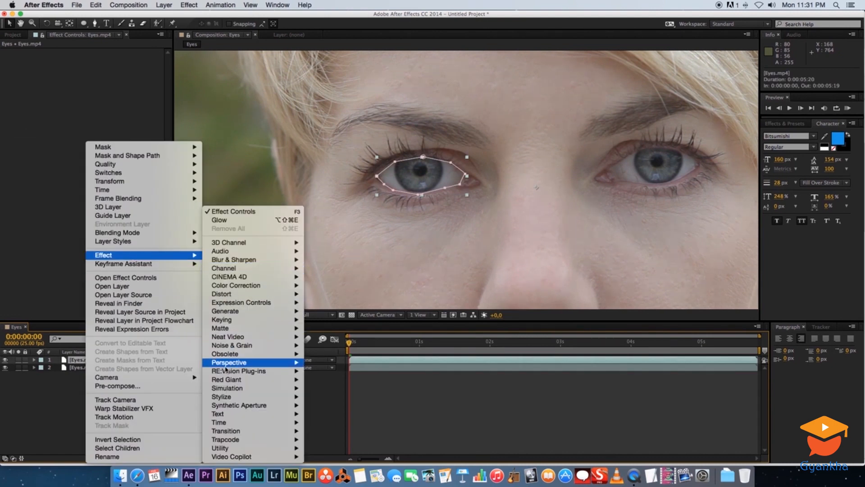
{"action": "mouse_move", "coordinate": [233, 287]}
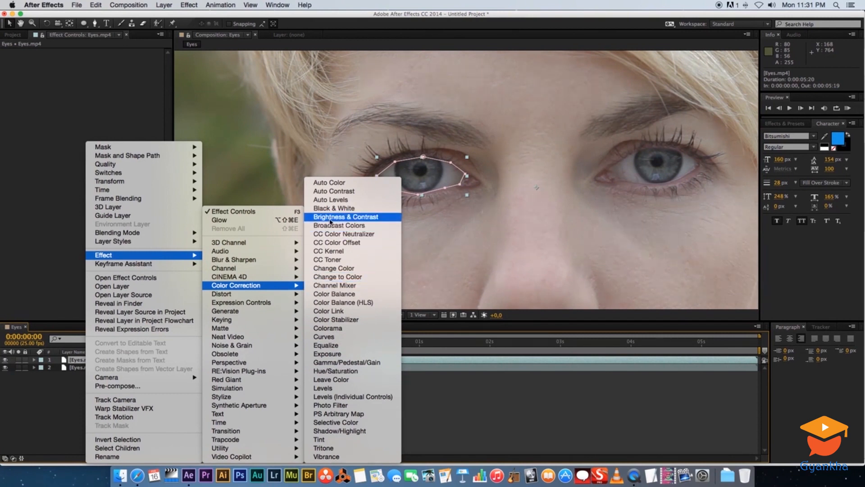
{"action": "left_click", "coordinate": [359, 218]}
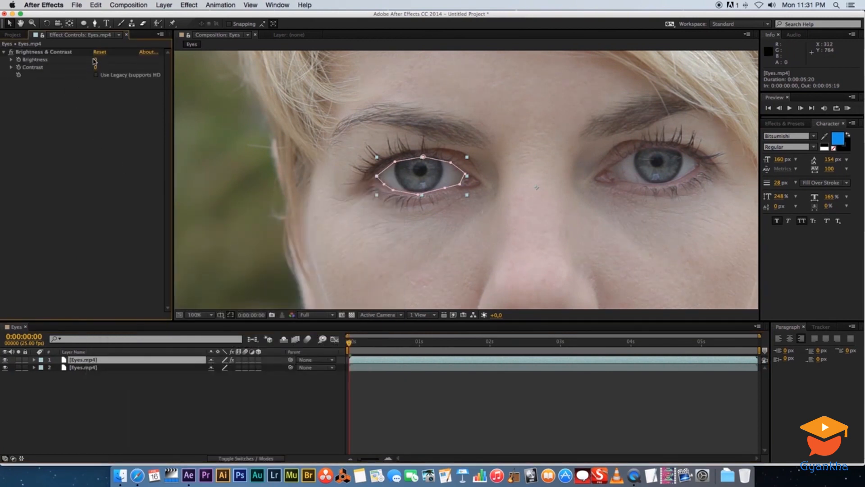
{"action": "mouse_move", "coordinate": [96, 59]}
{"action": "left_mouse_down"}
{"action": "mouse_move", "coordinate": [57, 59]}
{"action": "mouse_move", "coordinate": [101, 69]}
{"action": "left_mouse_up"}
{"action": "left_click", "coordinate": [135, 374]}
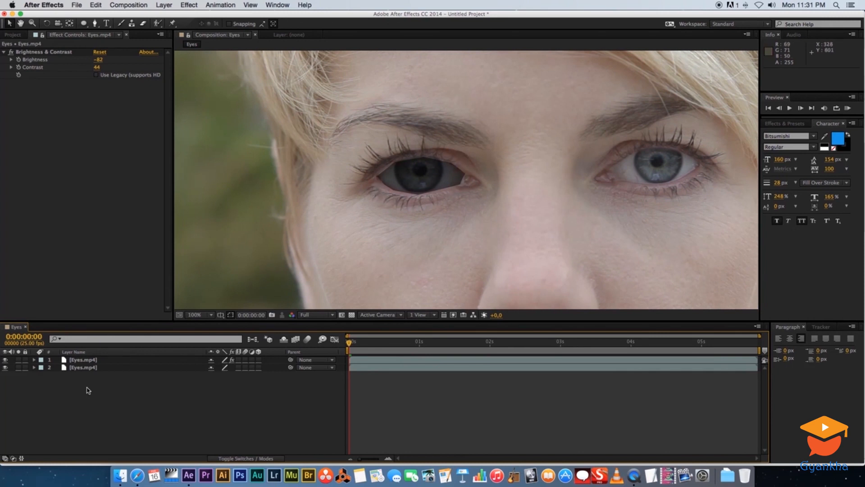
Set Mask 1's feather to 15 pixels on the upper Eyes.mp4 layer and collapse the layer's properties
{"action": "left_click", "coordinate": [85, 361]}
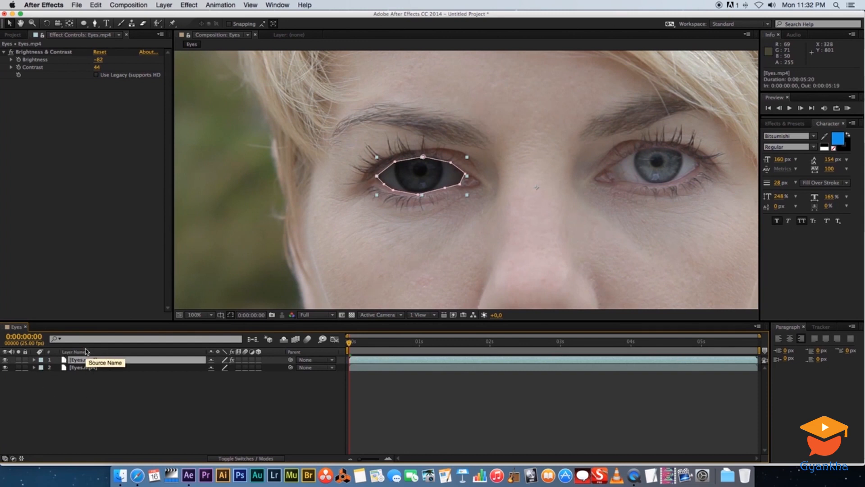
{"action": "key", "text": "m"}
{"action": "key", "text": "m"}
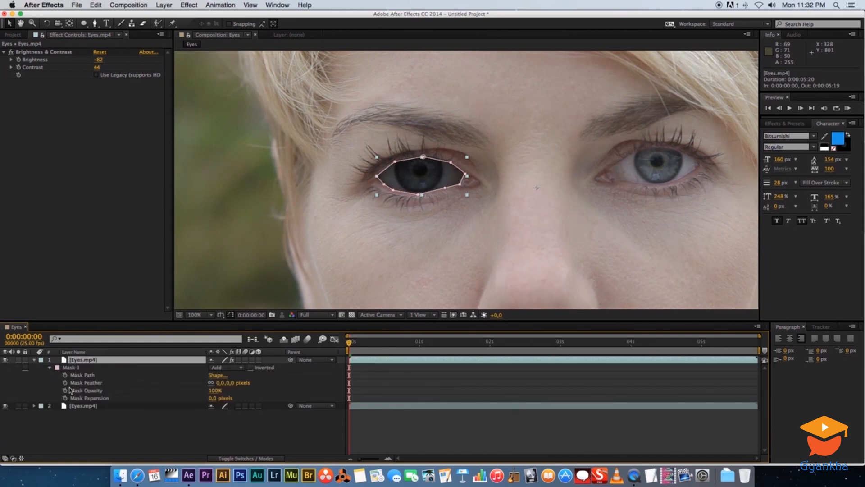
{"action": "left_click", "coordinate": [34, 360]}
{"action": "left_click", "coordinate": [34, 360]}
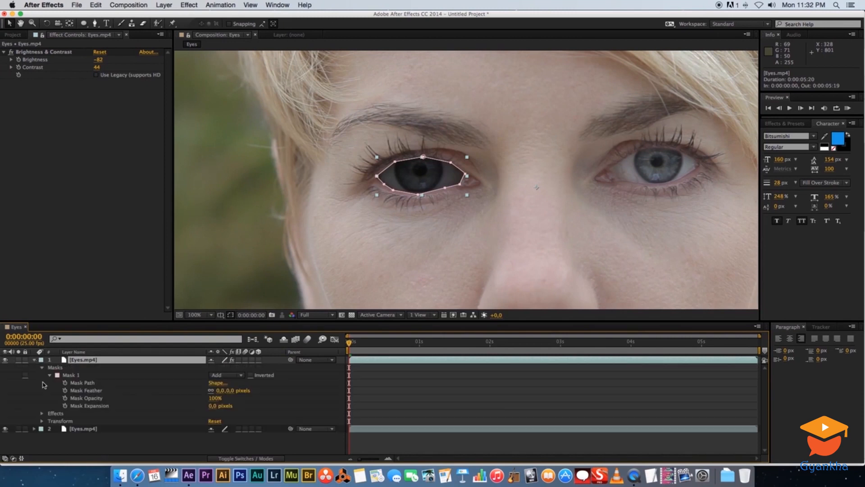
{"action": "left_click", "coordinate": [70, 375]}
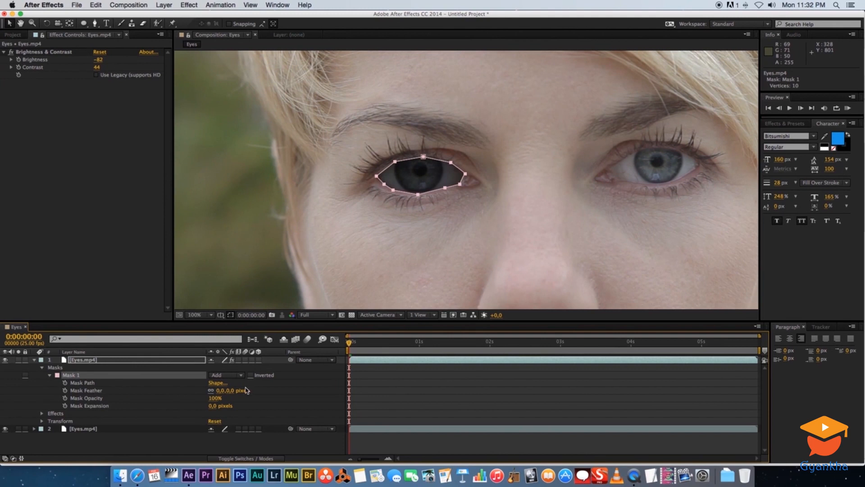
{"action": "left_click", "coordinate": [221, 391]}
{"action": "left_click", "coordinate": [252, 442]}
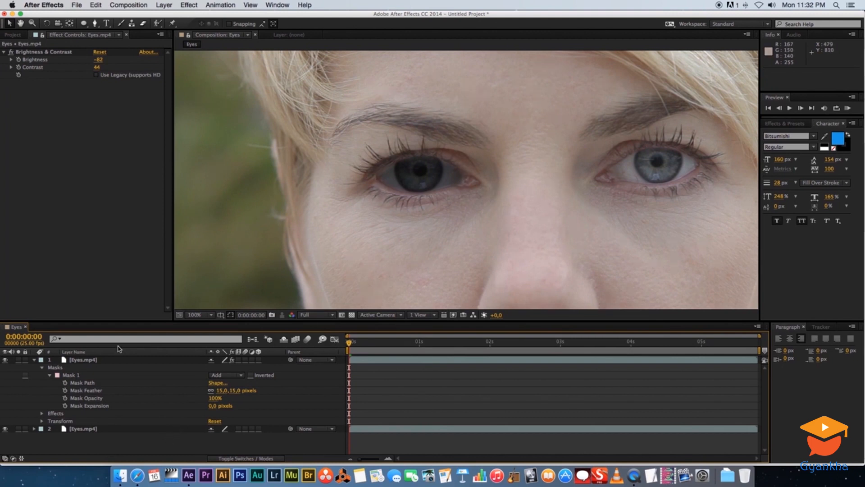
{"action": "left_click", "coordinate": [34, 361]}
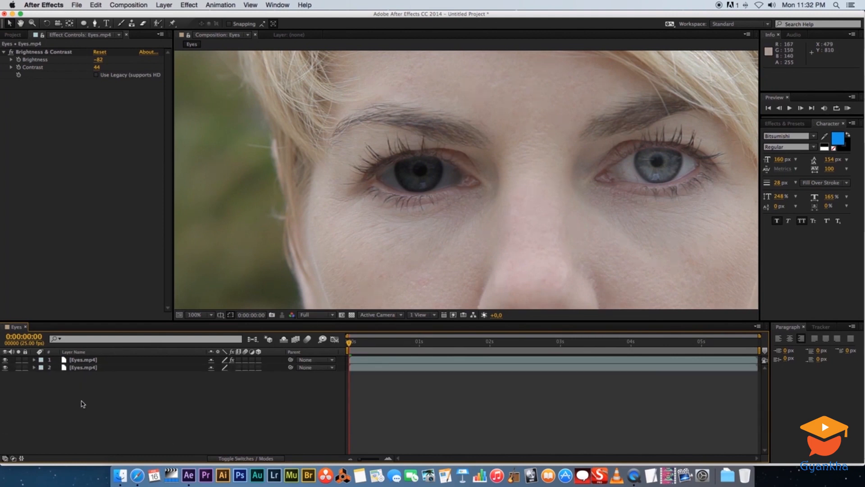
Trace the right-hand eye's outline with a second closed Pen tool mask on the upper Eyes.mp4 layer
{"action": "left_click", "coordinate": [83, 360]}
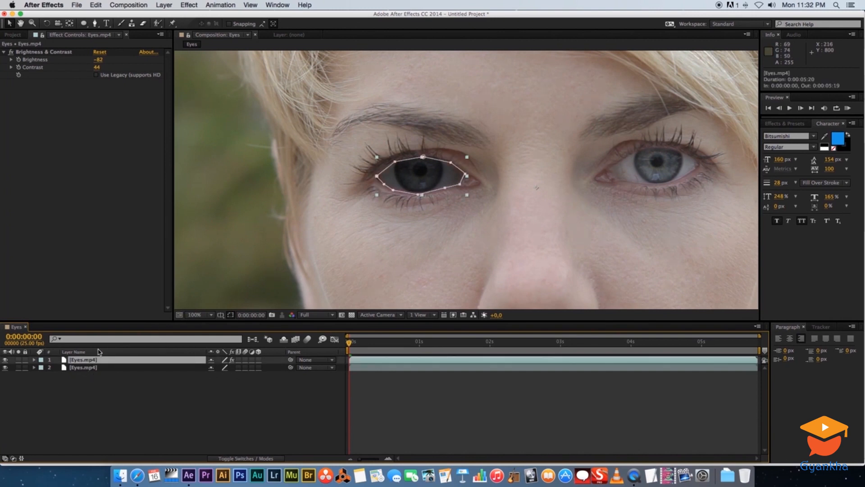
{"action": "left_click_drag", "start_coordinate": [576, 208], "coordinate": [445, 240]}
{"action": "left_click", "coordinate": [76, 391]}
{"action": "left_click", "coordinate": [83, 360]}
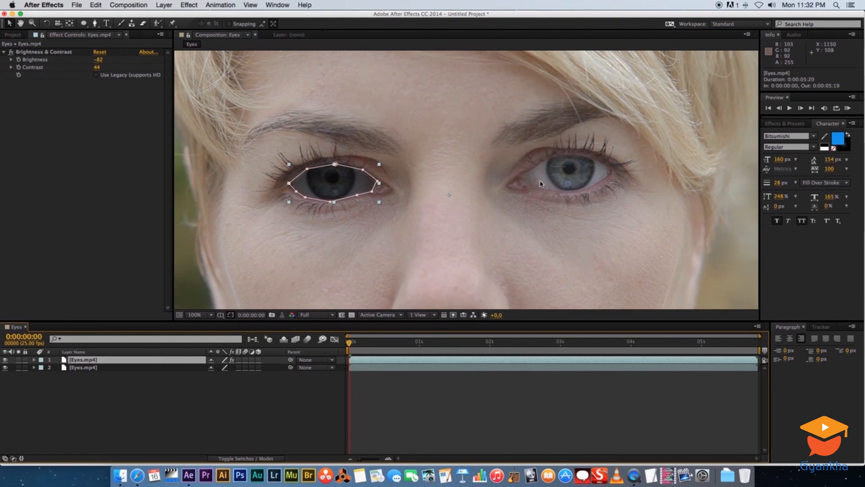
{"action": "left_click", "coordinate": [95, 24]}
{"action": "left_click", "coordinate": [517, 180]}
{"action": "left_click", "coordinate": [540, 163]}
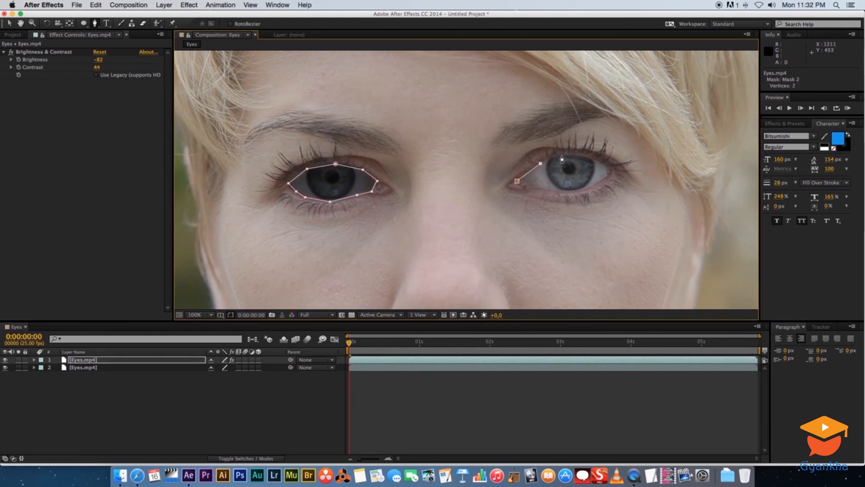
{"action": "left_click", "coordinate": [583, 158]}
{"action": "left_click", "coordinate": [603, 162]}
{"action": "left_click", "coordinate": [600, 180]}
{"action": "left_click", "coordinate": [582, 189]}
{"action": "left_click", "coordinate": [557, 191]}
{"action": "left_click", "coordinate": [536, 186]}
{"action": "left_click", "coordinate": [517, 181]}
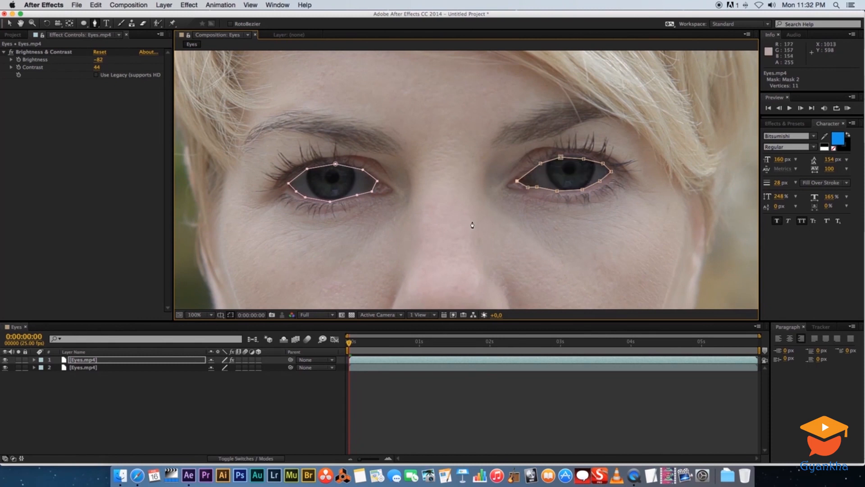
{"action": "left_click", "coordinate": [199, 400]}
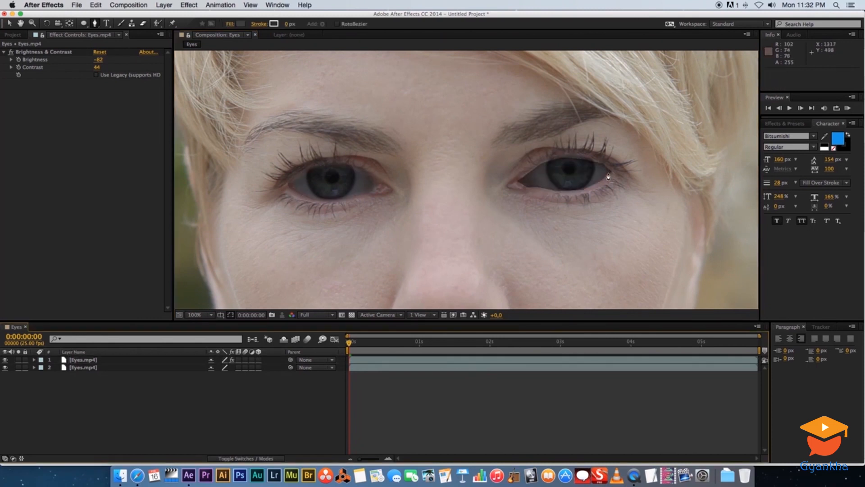
Set Mask 2's feather to 15 pixels on the upper Eyes.mp4 layer
{"action": "left_click", "coordinate": [85, 359]}
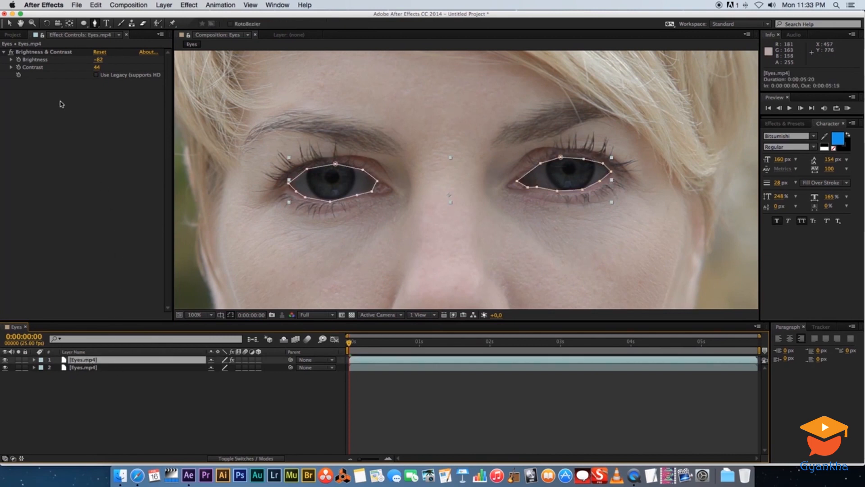
{"action": "key", "text": "super+shift+a"}
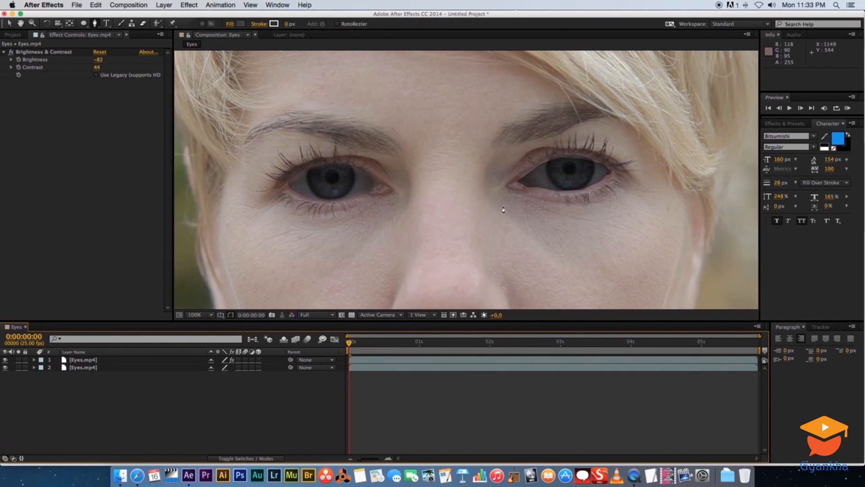
{"action": "left_click", "coordinate": [35, 360]}
{"action": "left_click", "coordinate": [34, 360]}
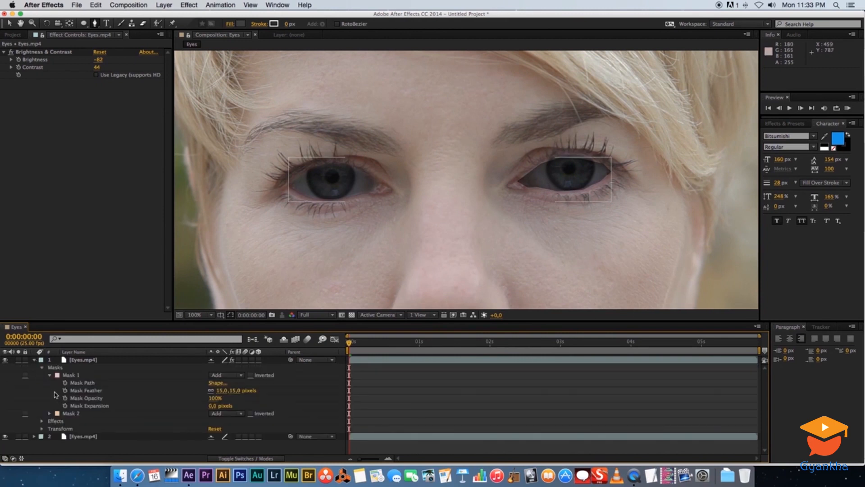
{"action": "left_click", "coordinate": [69, 413]}
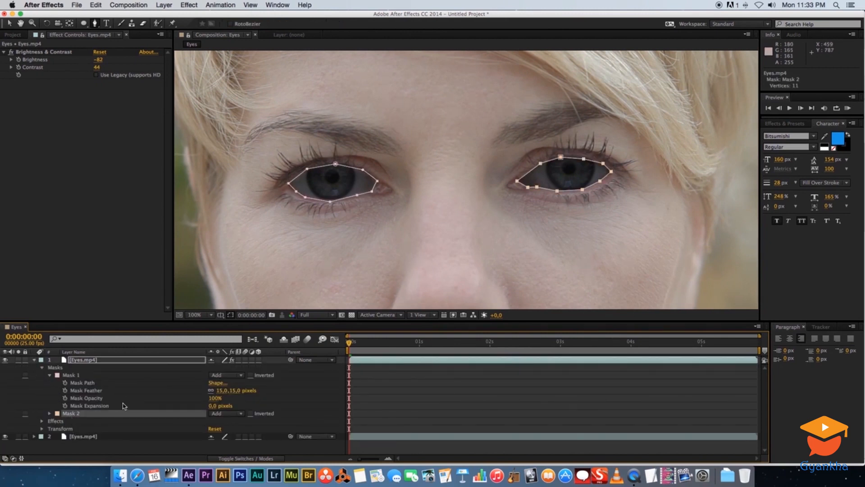
{"action": "left_click", "coordinate": [49, 413]}
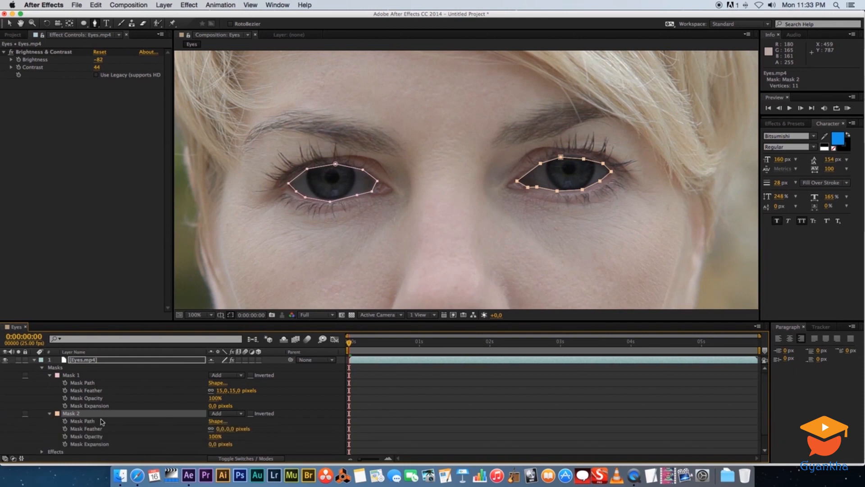
{"action": "left_click", "coordinate": [219, 430]}
{"action": "type", "text": "15"}
{"action": "key", "text": "Return"}
{"action": "key", "text": "super+d"}
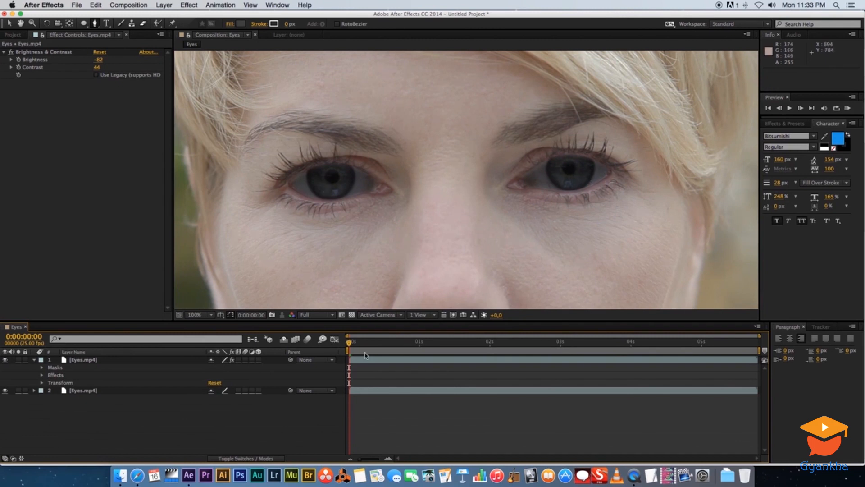
Play and scrub through the clip to check how the masks follow the moving eyes, and return to the first frame
{"action": "key", "text": "space"}
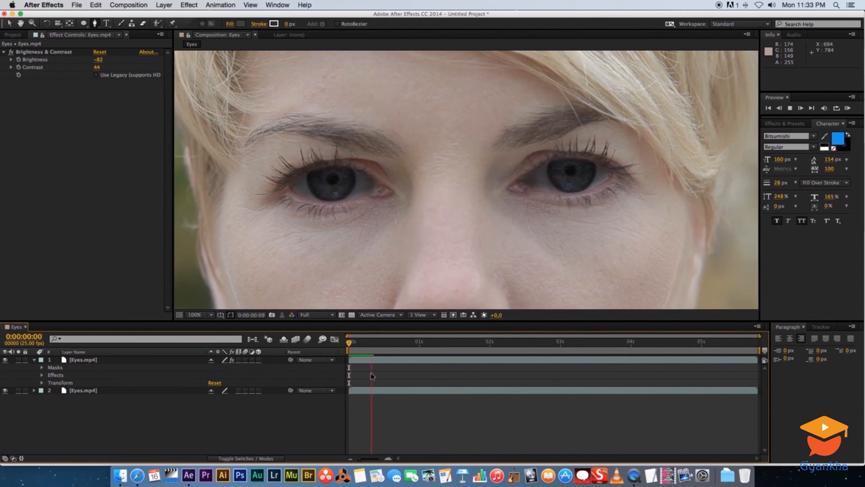
{"action": "left_click_drag", "start_coordinate": [413, 339], "coordinate": [660, 330]}
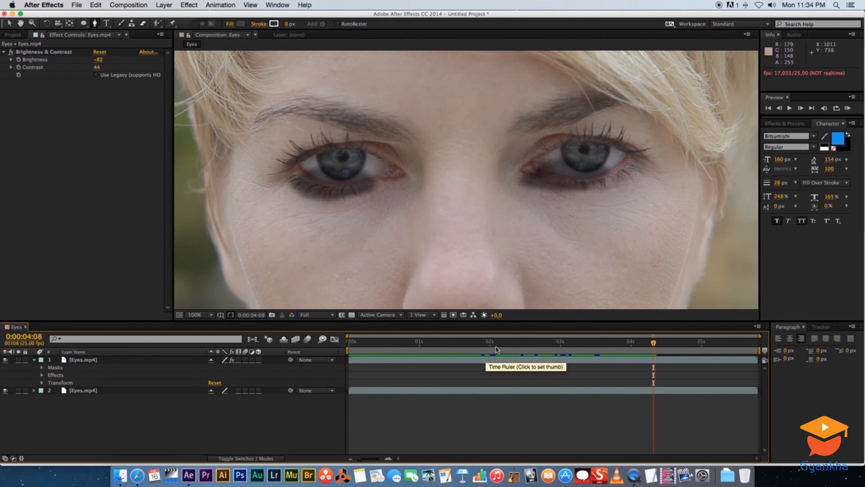
{"action": "key", "text": "Home"}
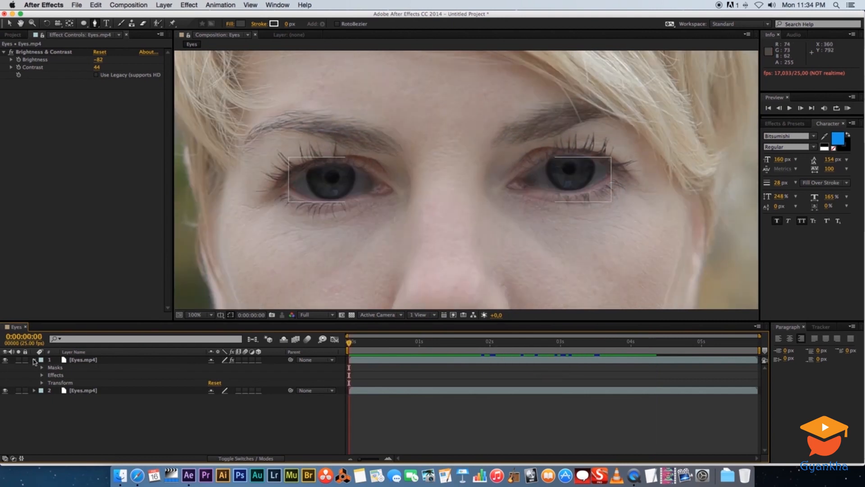
Delete Mask 2 from the upper Eyes.mp4 layer and collapse its mask list
{"action": "left_click", "coordinate": [34, 360]}
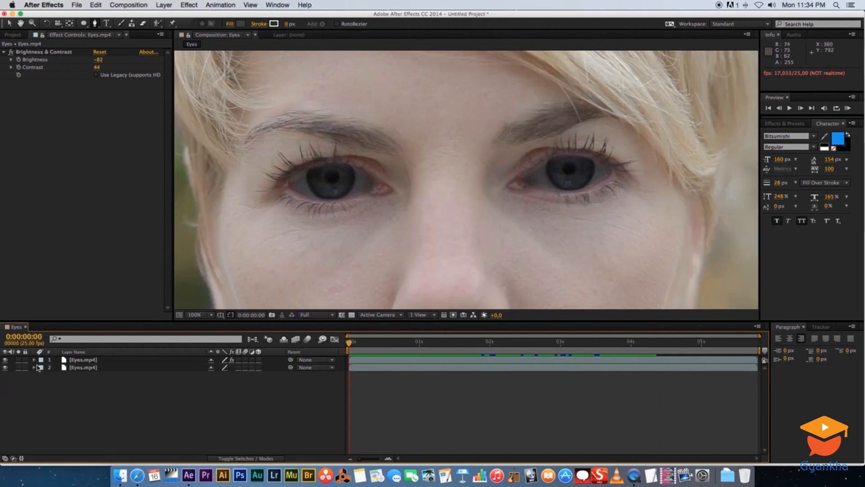
{"action": "left_click", "coordinate": [34, 359]}
{"action": "left_click", "coordinate": [42, 368]}
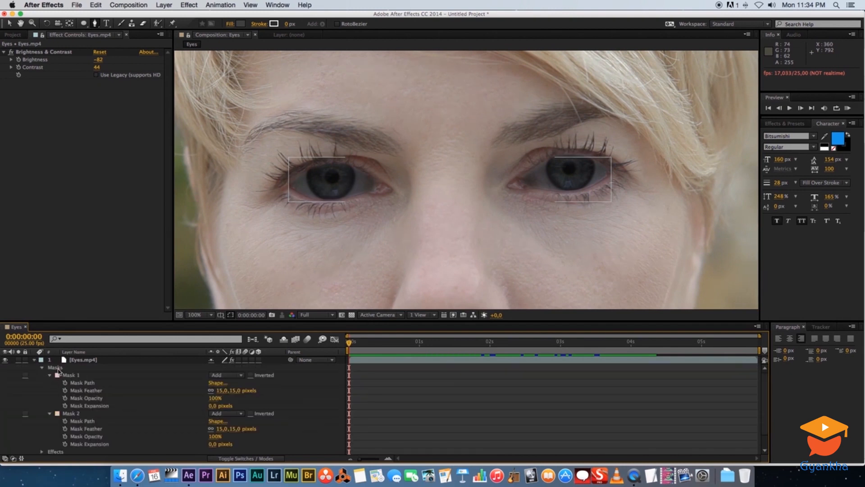
{"action": "left_click", "coordinate": [68, 413]}
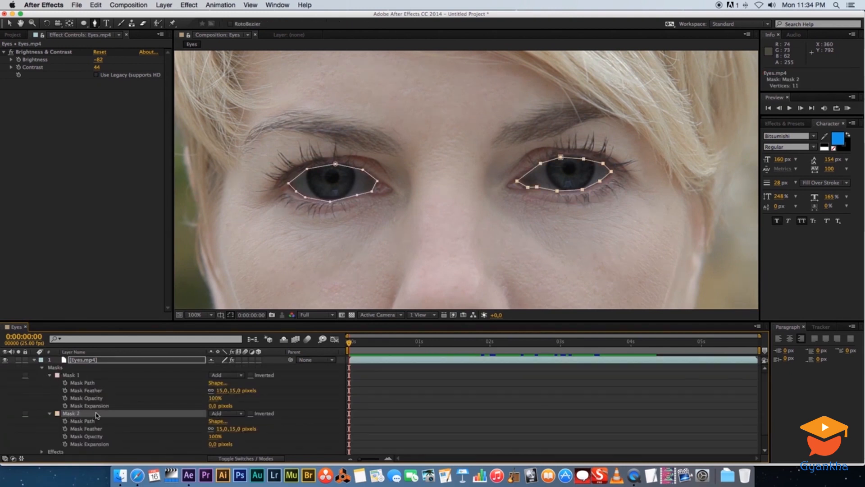
{"action": "key", "text": "Delete"}
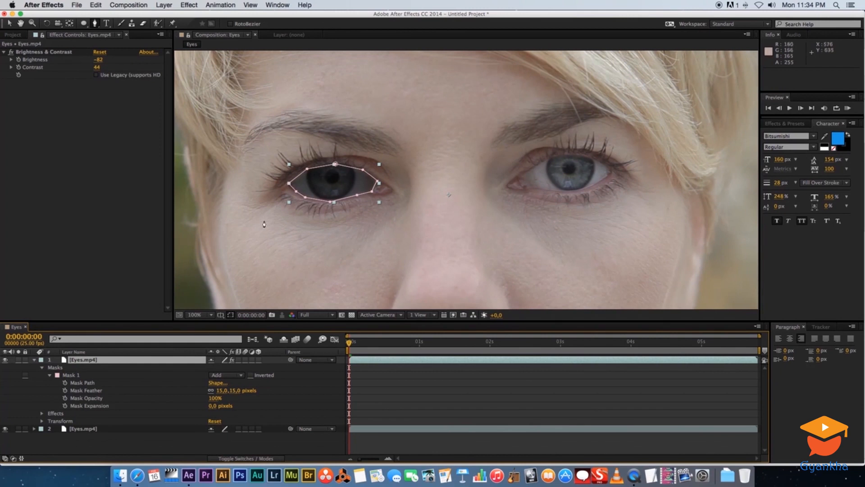
{"action": "left_click", "coordinate": [41, 368]}
{"action": "left_click", "coordinate": [95, 412]}
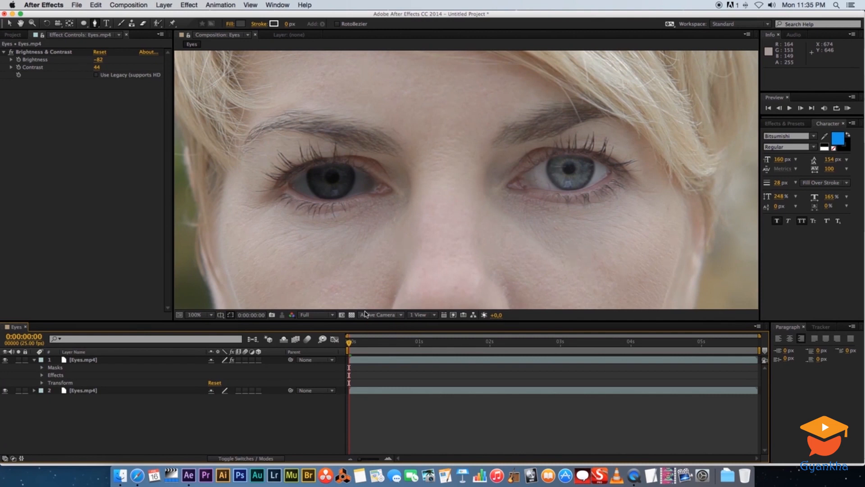
Turn on Mask Path keyframing for Mask 1 on the upper Eyes.mp4 layer at the first frame
{"action": "left_click_drag", "start_coordinate": [360, 345], "coordinate": [105, 395]}
{"action": "left_click", "coordinate": [42, 367]}
{"action": "left_click", "coordinate": [72, 374]}
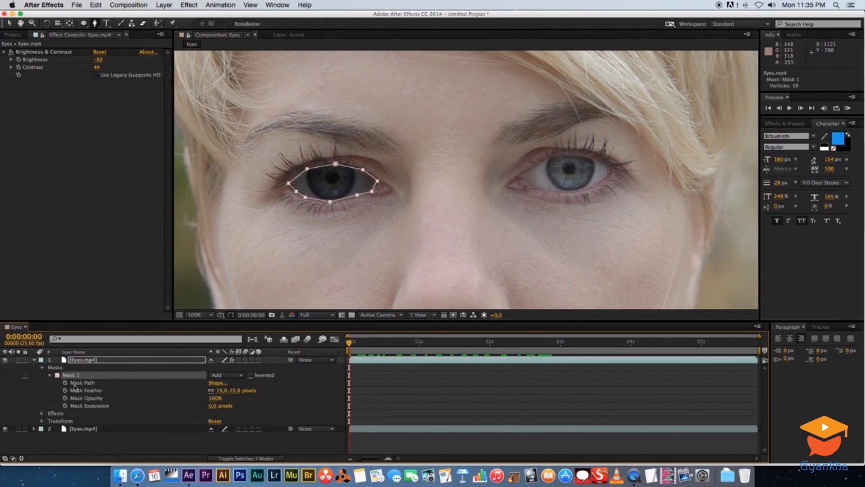
{"action": "left_click", "coordinate": [92, 384]}
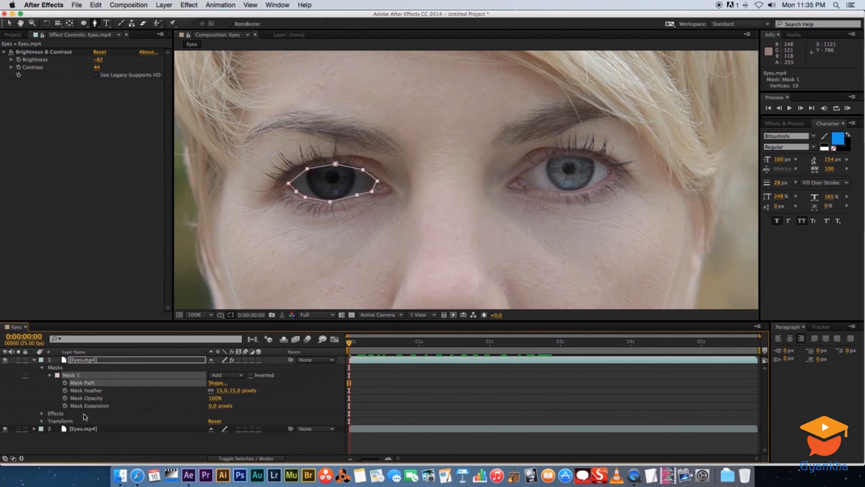
{"action": "left_click", "coordinate": [65, 383]}
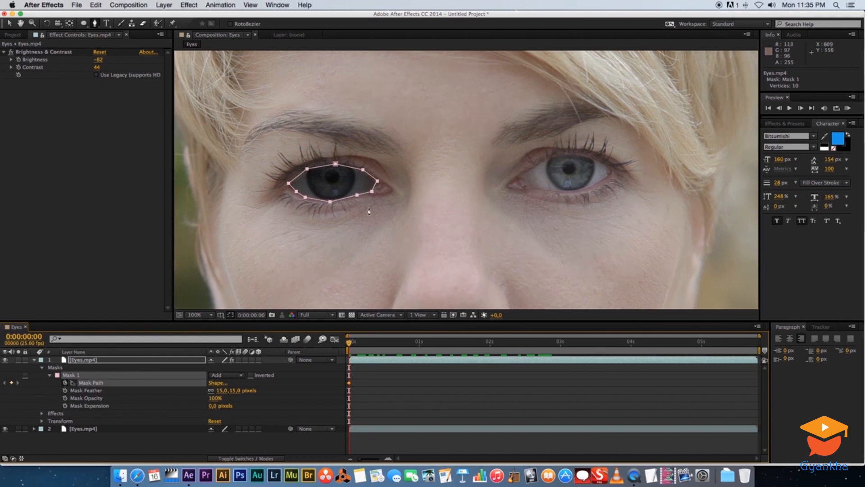
Shift the whole of Mask 1 onto the left-hand eye at 0:00:02:00 with the Selection tool
{"action": "left_click", "coordinate": [7, 23]}
{"action": "left_click_drag", "start_coordinate": [361, 345], "coordinate": [491, 347]}
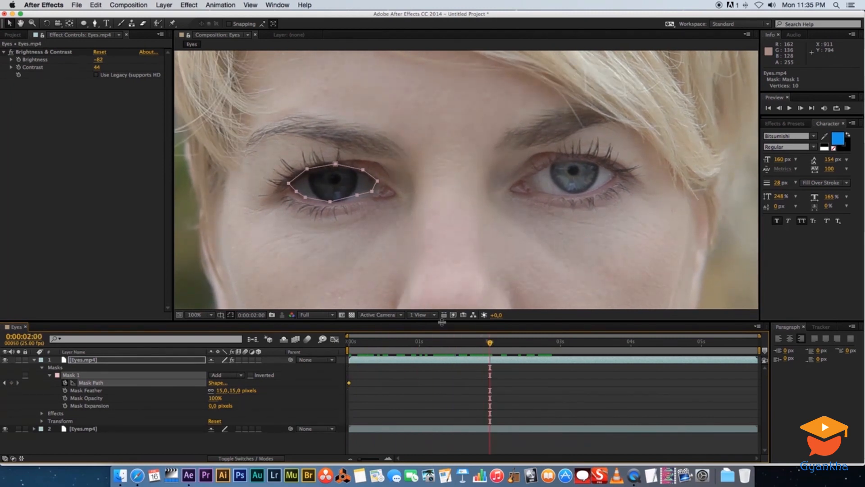
{"action": "double_click", "coordinate": [364, 194]}
{"action": "mouse_move", "coordinate": [356, 191]}
{"action": "left_mouse_down"}
{"action": "mouse_move", "coordinate": [383, 190]}
{"action": "mouse_move", "coordinate": [301, 222]}
{"action": "mouse_move", "coordinate": [407, 141]}
{"action": "mouse_move", "coordinate": [373, 208]}
{"action": "mouse_move", "coordinate": [348, 196]}
{"action": "mouse_move", "coordinate": [357, 190]}
{"action": "left_mouse_up"}
Reposition the whole of Mask 1 over the left-hand eye at 0:00:04:00 and again at 0:00:05:00
{"action": "left_click_drag", "start_coordinate": [490, 342], "coordinate": [631, 345]}
{"action": "double_click", "coordinate": [341, 200]}
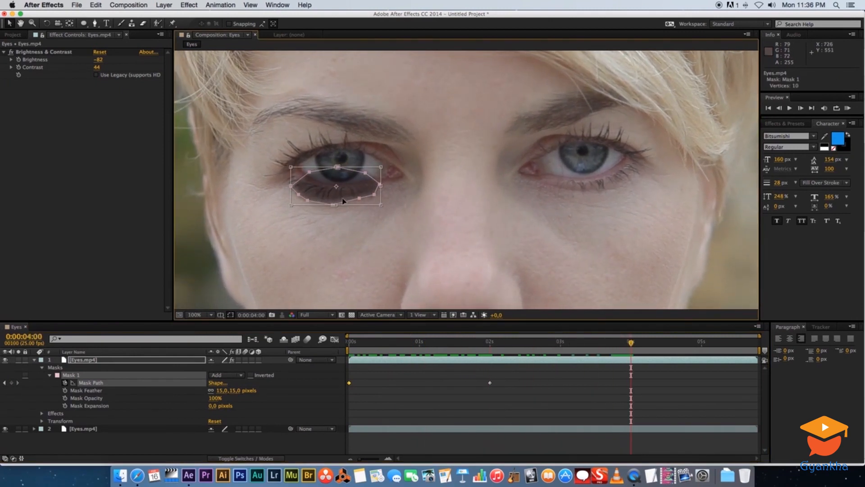
{"action": "left_click_drag", "start_coordinate": [346, 195], "coordinate": [355, 177]}
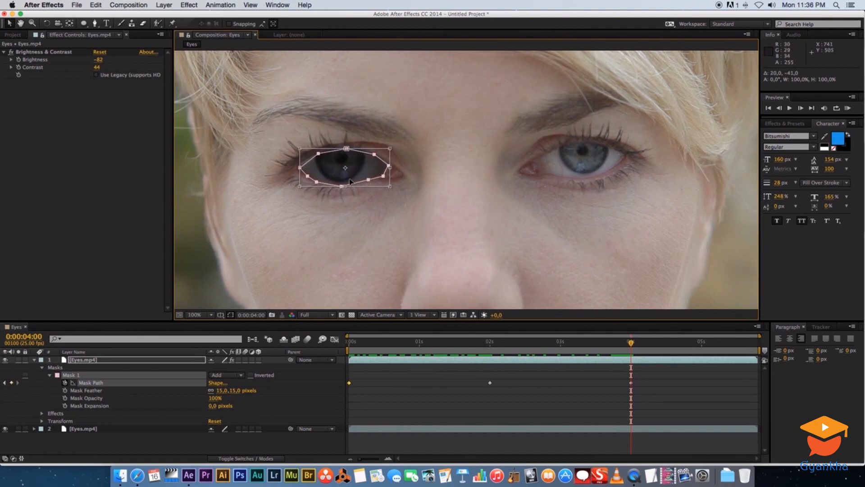
{"action": "left_click", "coordinate": [702, 344]}
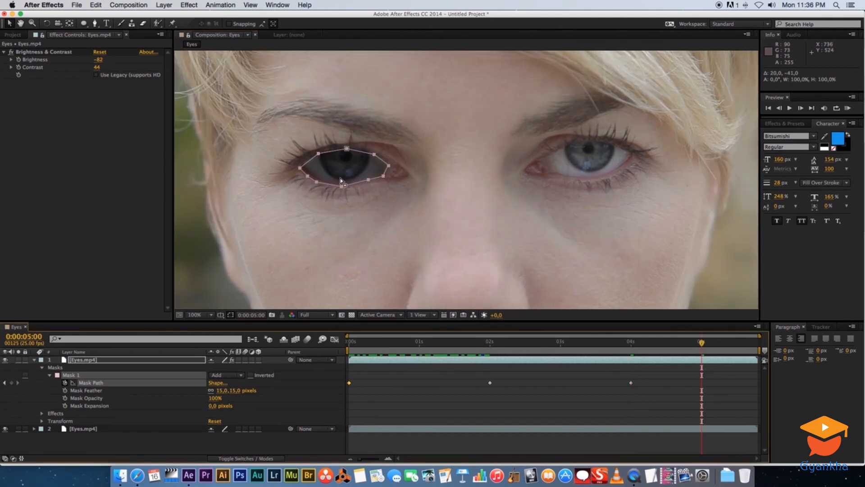
{"action": "double_click", "coordinate": [356, 182]}
{"action": "left_click_drag", "start_coordinate": [345, 177], "coordinate": [348, 175]}
Scrub back through the clip and adjust Mask 1's upper-left vertex to the eyelid at 0:00:02:11
{"action": "left_click", "coordinate": [692, 342]}
{"action": "left_click_drag", "start_coordinate": [613, 336], "coordinate": [556, 344]}
{"action": "key", "text": "k"}
{"action": "left_click", "coordinate": [521, 342]}
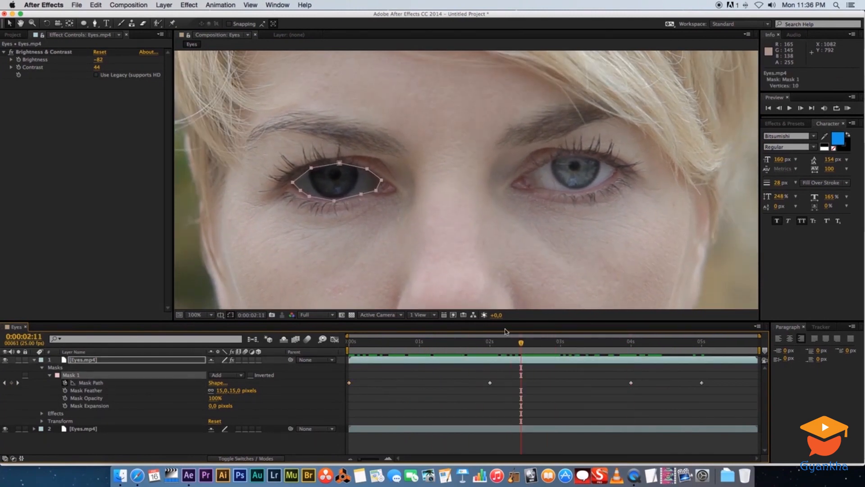
{"action": "double_click", "coordinate": [322, 170]}
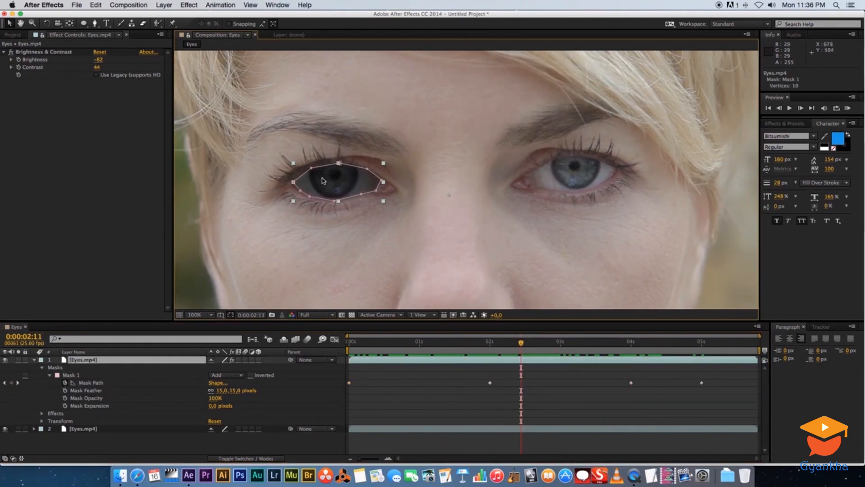
{"action": "double_click", "coordinate": [311, 168]}
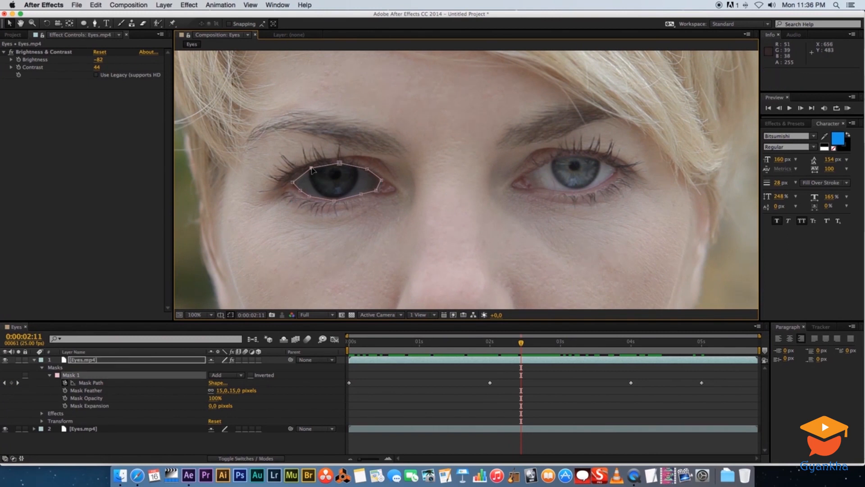
{"action": "mouse_move", "coordinate": [311, 168]}
{"action": "left_mouse_down"}
{"action": "mouse_move", "coordinate": [310, 138]}
{"action": "mouse_move", "coordinate": [313, 166]}
{"action": "left_mouse_up"}
Refit individual vertices of Mask 1 to the left-hand eye's edge at 0:00:01:00 and 0:00:02:00
{"action": "left_click_drag", "start_coordinate": [491, 343], "coordinate": [345, 347]}
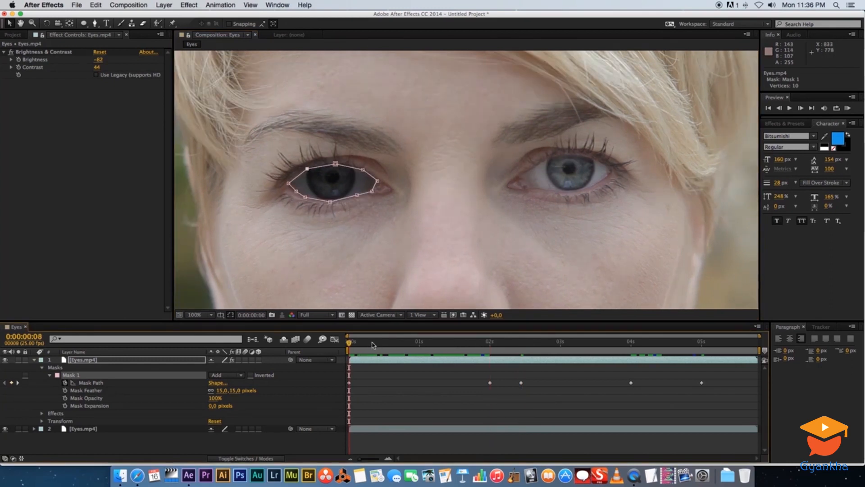
{"action": "left_click_drag", "start_coordinate": [372, 345], "coordinate": [419, 342]}
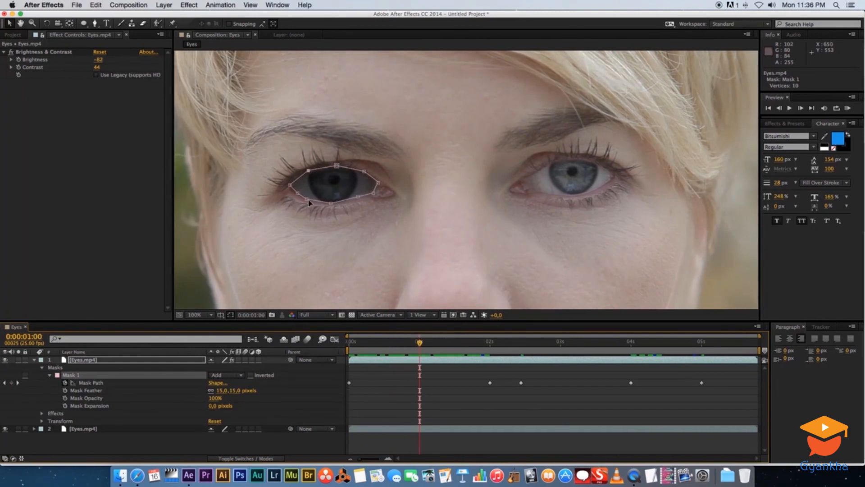
{"action": "left_click_drag", "start_coordinate": [306, 200], "coordinate": [380, 182]}
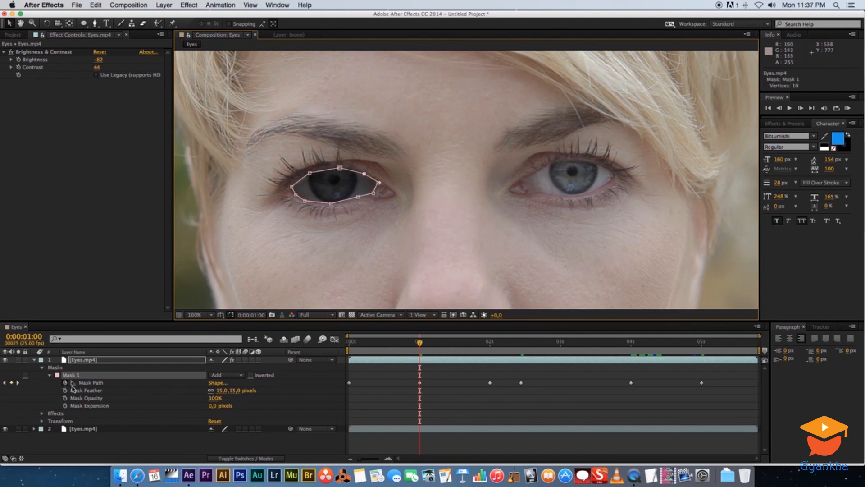
{"action": "left_click_drag", "start_coordinate": [379, 183], "coordinate": [330, 205]}
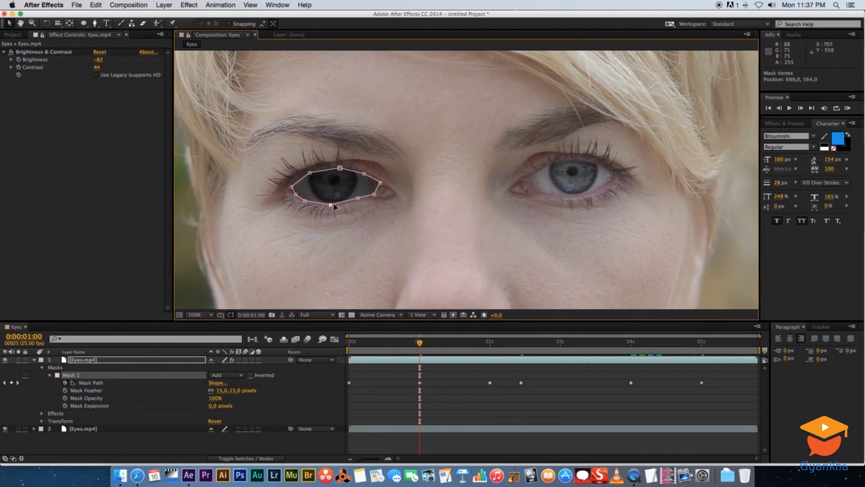
{"action": "left_click", "coordinate": [489, 343]}
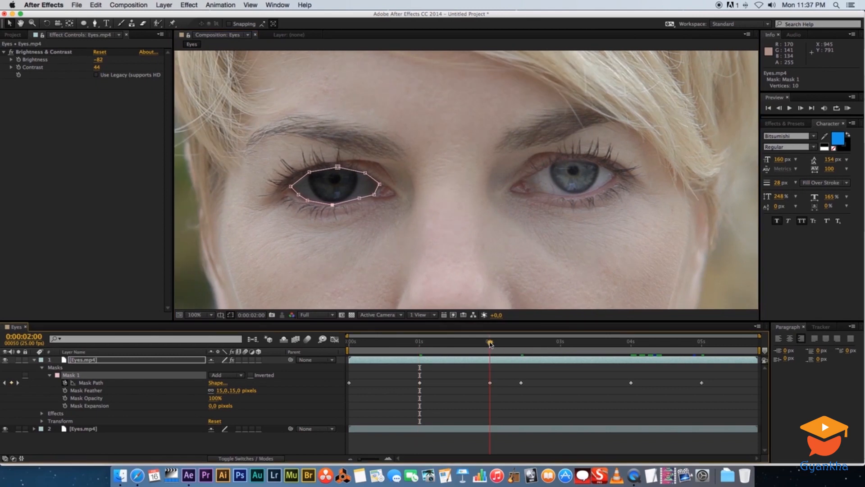
{"action": "left_click_drag", "start_coordinate": [307, 201], "coordinate": [335, 170]}
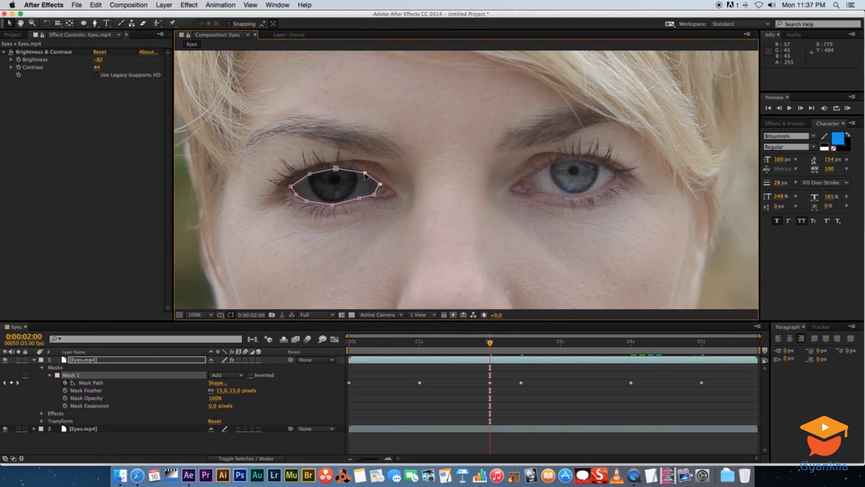
{"action": "left_click", "coordinate": [380, 184]}
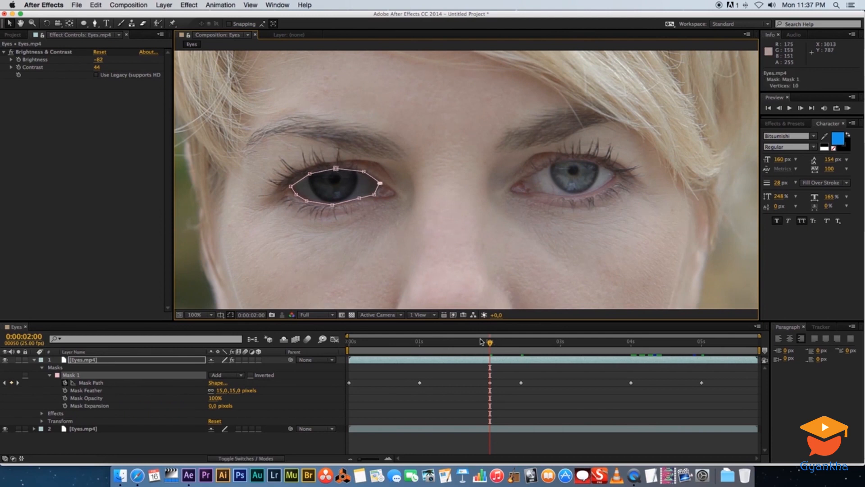
Refine Mask 1's vertices at 0:00:02:11 and 0:00:03:00, and preview the mask animation
{"action": "left_click_drag", "start_coordinate": [515, 343], "coordinate": [521, 344]}
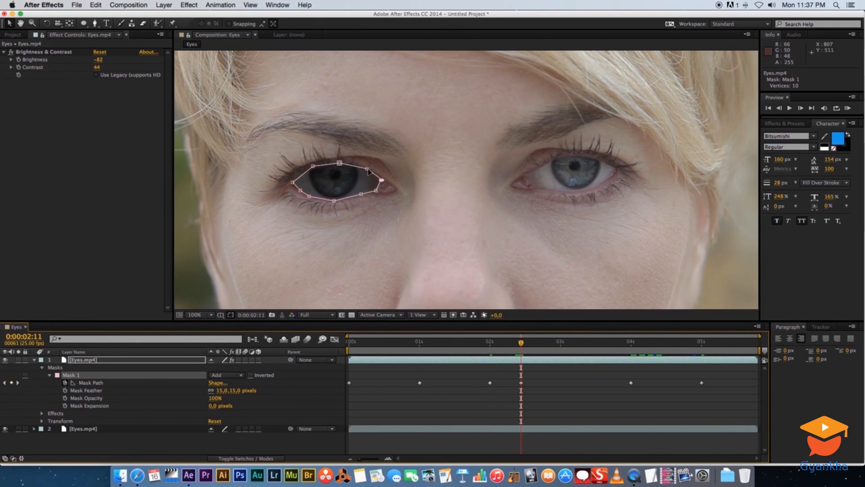
{"action": "left_click_drag", "start_coordinate": [362, 194], "coordinate": [366, 172]}
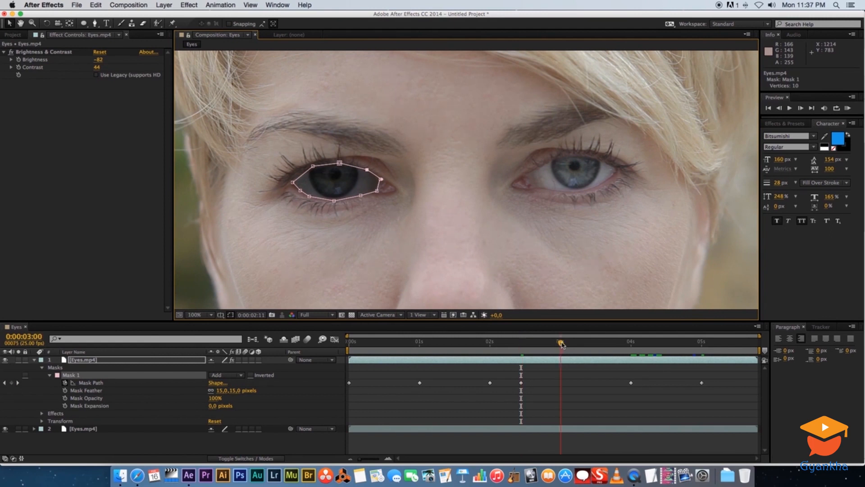
{"action": "left_click", "coordinate": [560, 342]}
{"action": "key", "text": "KP_0"}
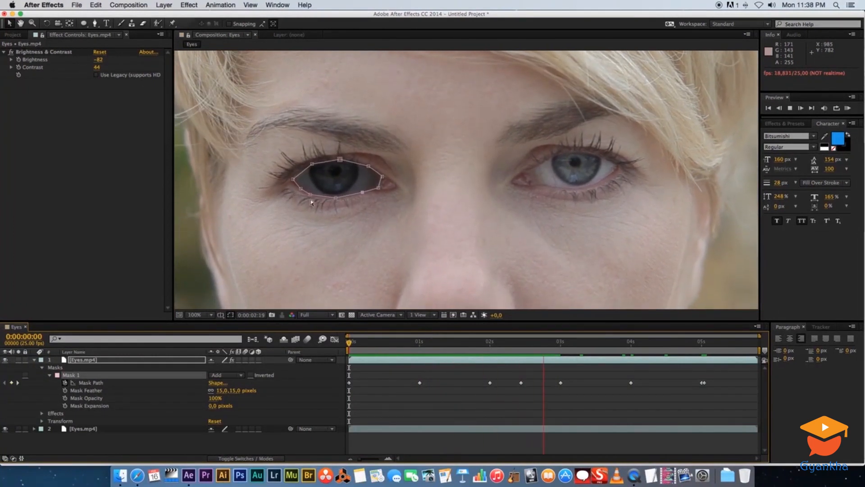
{"action": "key", "text": "space"}
Refit Mask 1's vertices to the left-hand eye at 0:00:00:03, 0:00:00:11 and 0:00:00:19
{"action": "left_click_drag", "start_coordinate": [379, 344], "coordinate": [358, 342]}
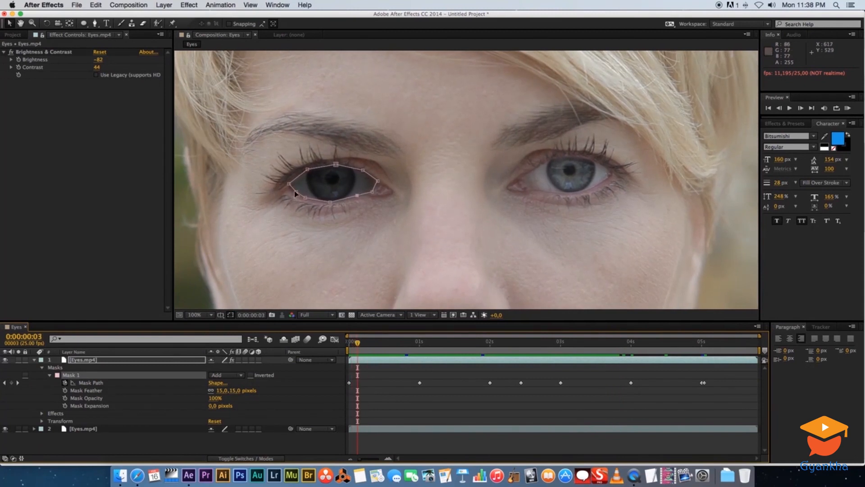
{"action": "left_click_drag", "start_coordinate": [296, 192], "coordinate": [302, 201]}
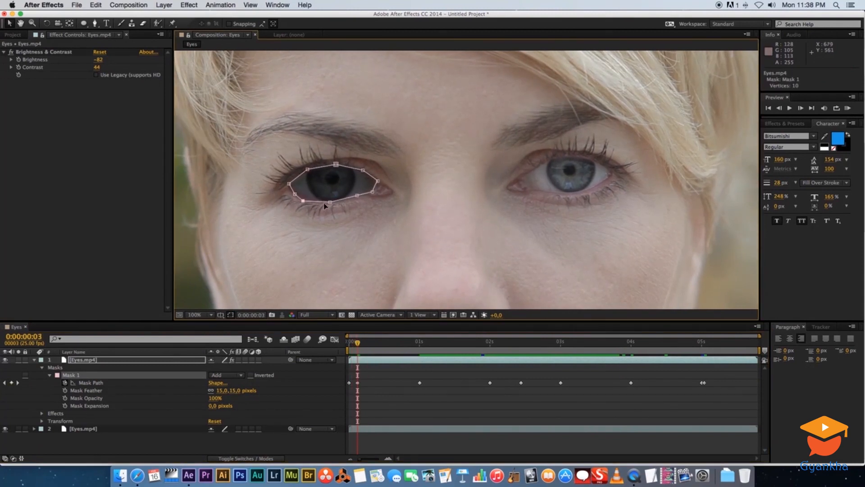
{"action": "left_click_drag", "start_coordinate": [307, 169], "coordinate": [336, 166]}
{"action": "left_click", "coordinate": [379, 342]}
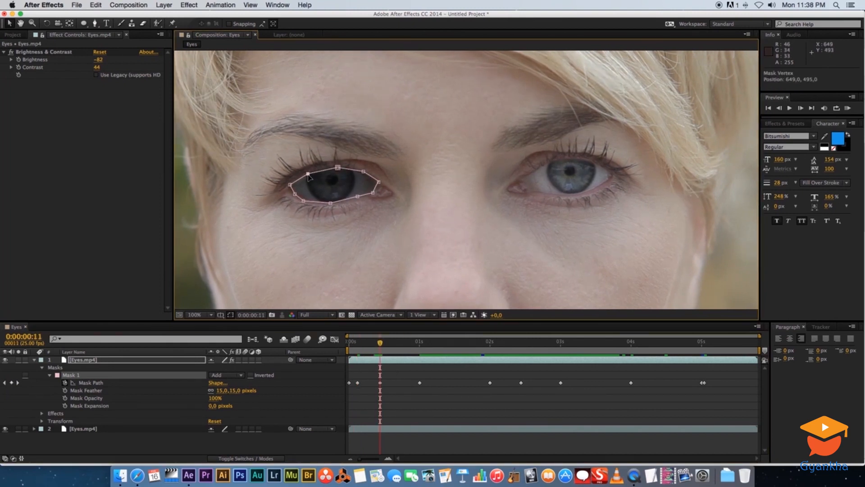
{"action": "left_click_drag", "start_coordinate": [295, 193], "coordinate": [292, 195]}
{"action": "left_click", "coordinate": [403, 342]}
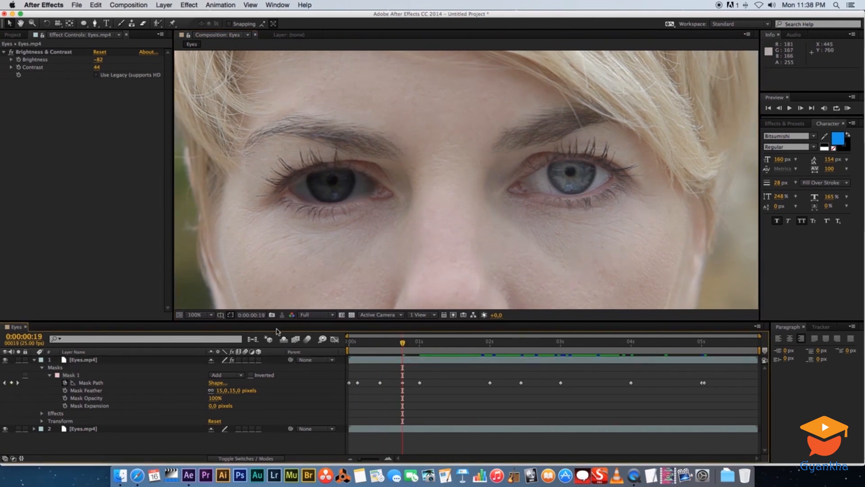
Delete Mask 1 from the upper Eyes.mp4 layer and switch off the layer's Brightness & Contrast effect
{"action": "left_click", "coordinate": [74, 375]}
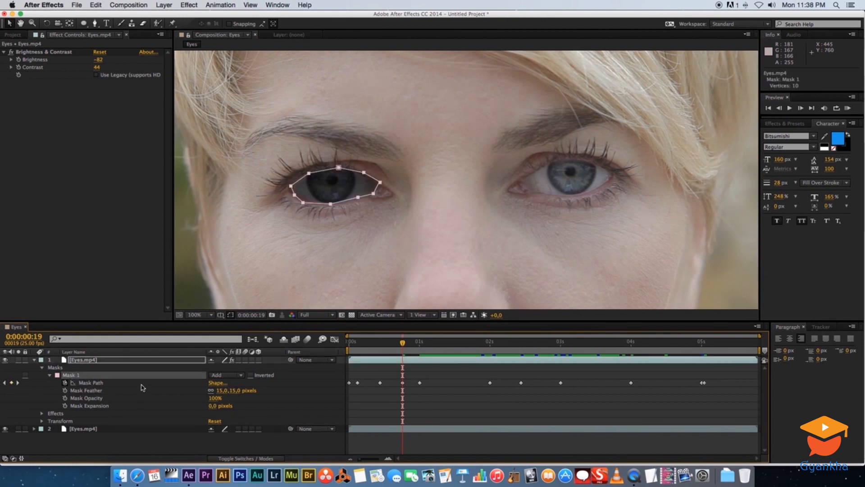
{"action": "key", "text": "Delete"}
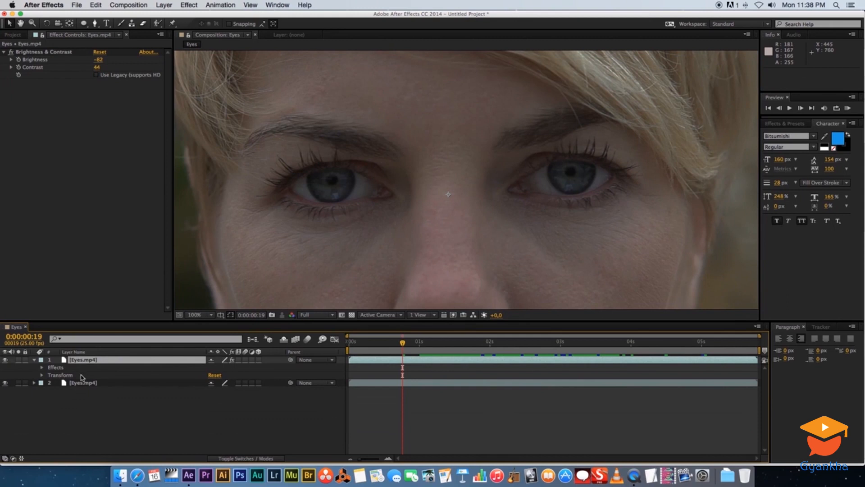
{"action": "left_click", "coordinate": [34, 359]}
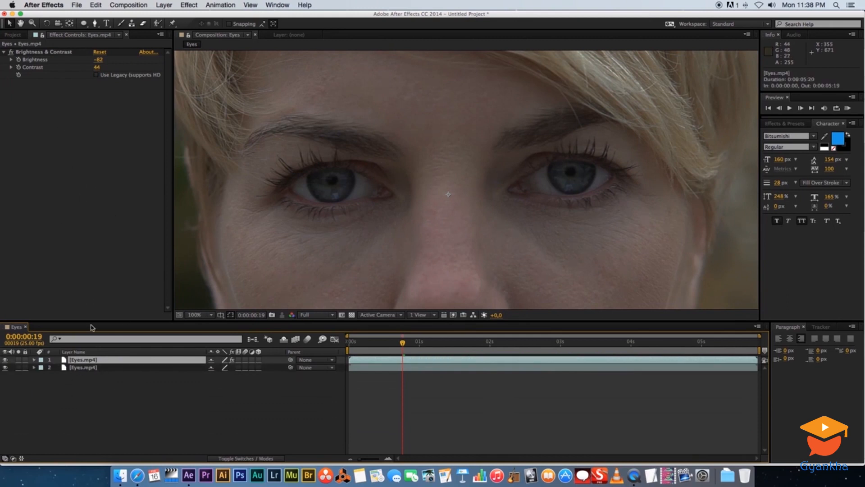
{"action": "left_click", "coordinate": [12, 52]}
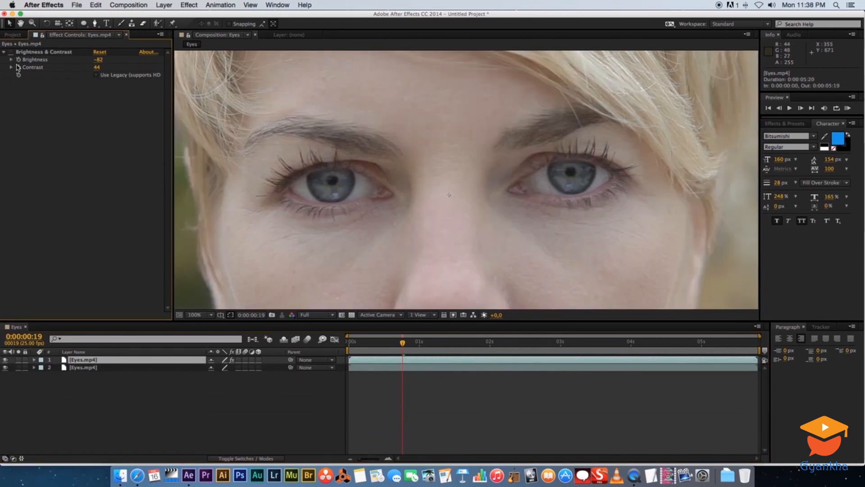
{"action": "left_click", "coordinate": [92, 387]}
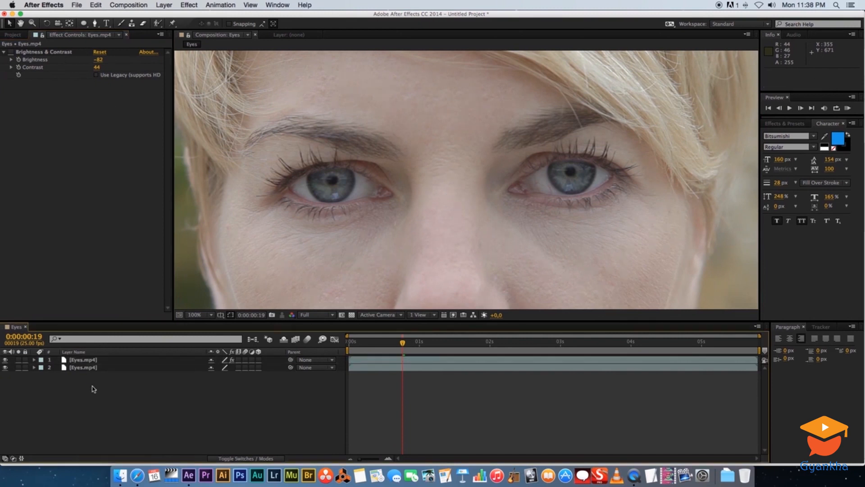
Return to the first frame and open the upper Eyes.mp4 layer in its own Layer view
{"action": "left_click", "coordinate": [83, 360]}
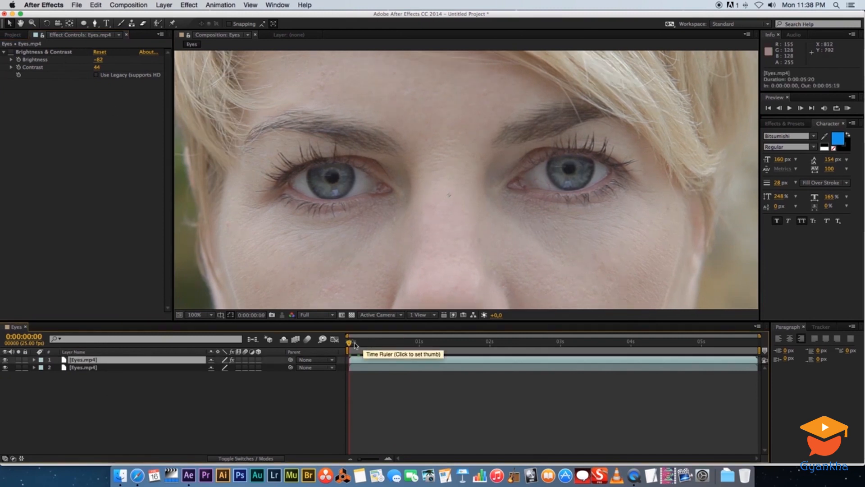
{"action": "mouse_move", "coordinate": [355, 344]}
{"action": "left_mouse_down"}
{"action": "mouse_move", "coordinate": [387, 344]}
{"action": "mouse_move", "coordinate": [338, 344]}
{"action": "left_mouse_up"}
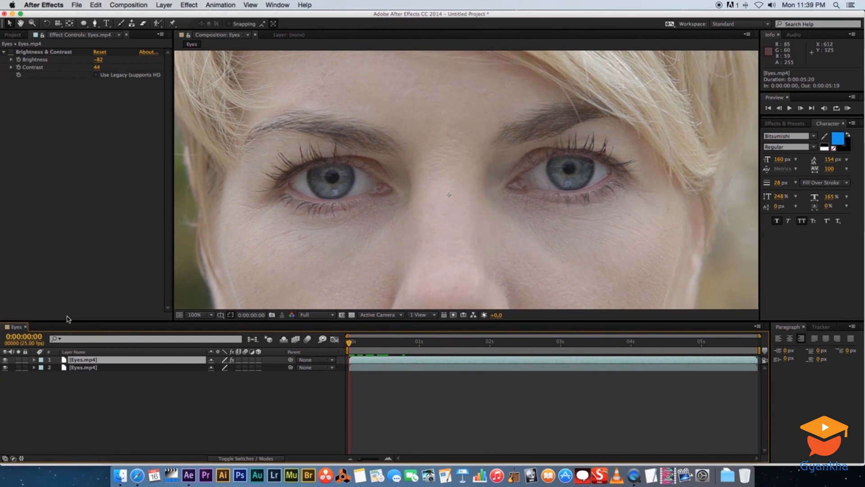
{"action": "double_click", "coordinate": [66, 362]}
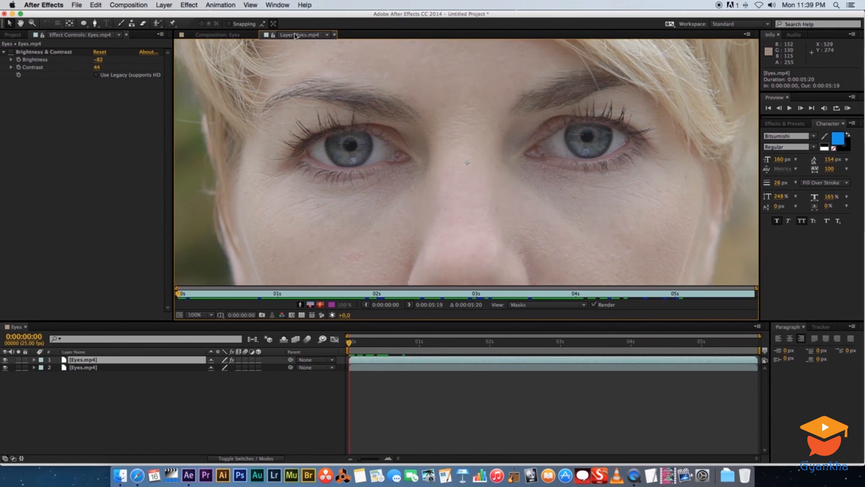
Select the left-hand eye with the Roto Brush tool and subtract the excess eyelid area from the selection
{"action": "left_click", "coordinate": [157, 24]}
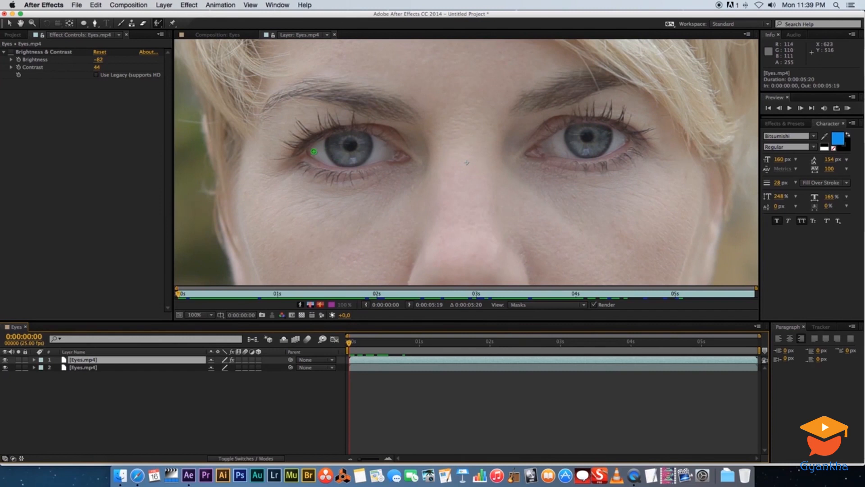
{"action": "mouse_move", "coordinate": [312, 151]}
{"action": "left_mouse_down"}
{"action": "mouse_move", "coordinate": [362, 135]}
{"action": "mouse_move", "coordinate": [390, 150]}
{"action": "mouse_move", "coordinate": [343, 162]}
{"action": "mouse_move", "coordinate": [317, 154]}
{"action": "left_mouse_up"}
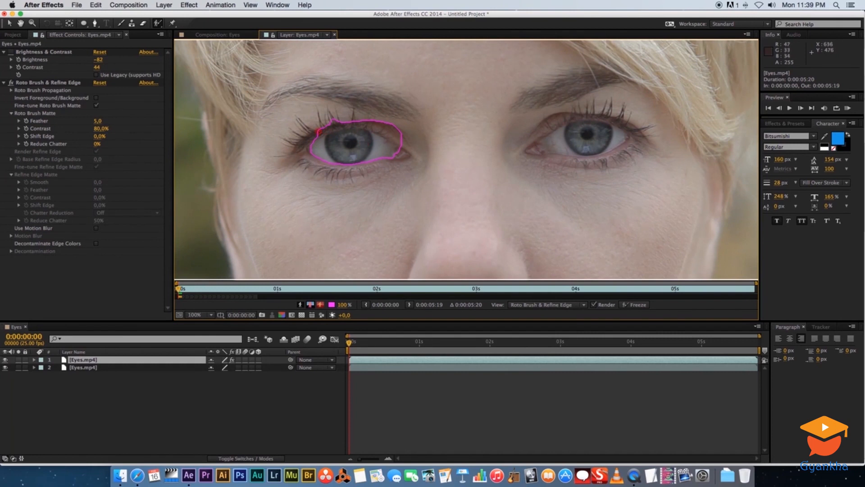
{"action": "left_click_drag", "start_coordinate": [321, 132], "coordinate": [353, 123]}
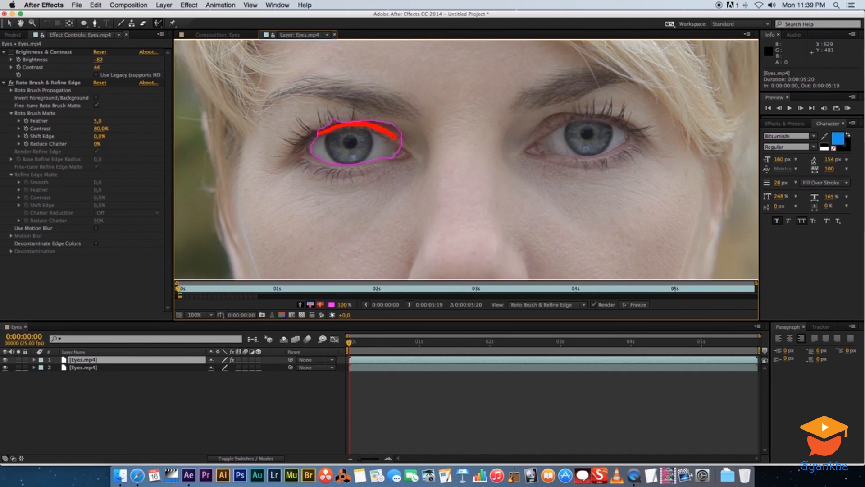
{"action": "left_click_drag", "start_coordinate": [407, 143], "coordinate": [410, 146]}
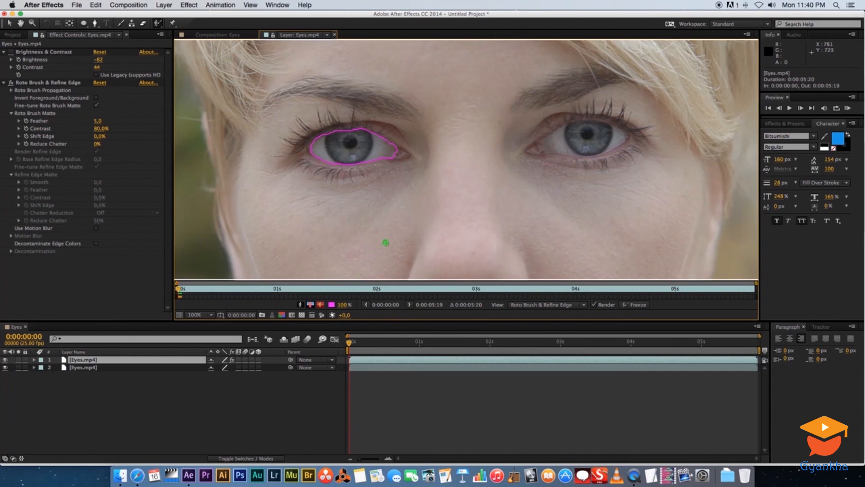
Play the layer to propagate the Roto Brush selection, refining the left-hand eye's lower edge at 0:00:04:22
{"action": "key", "text": "space"}
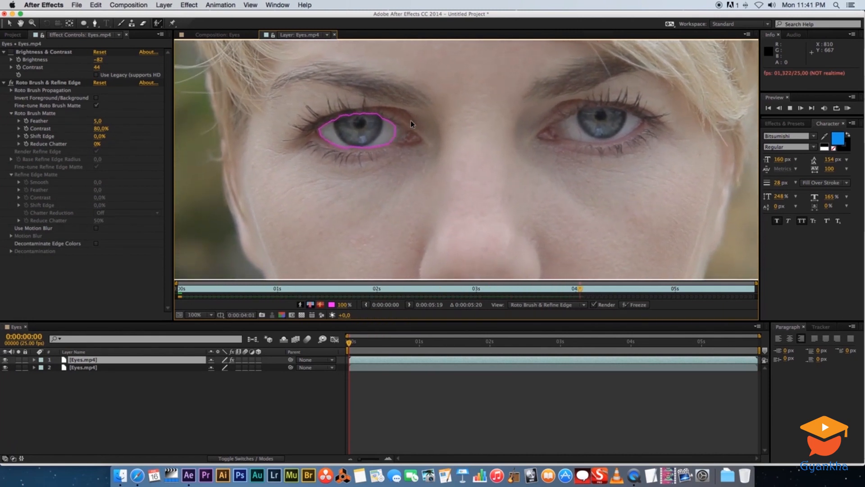
{"action": "key", "text": "space"}
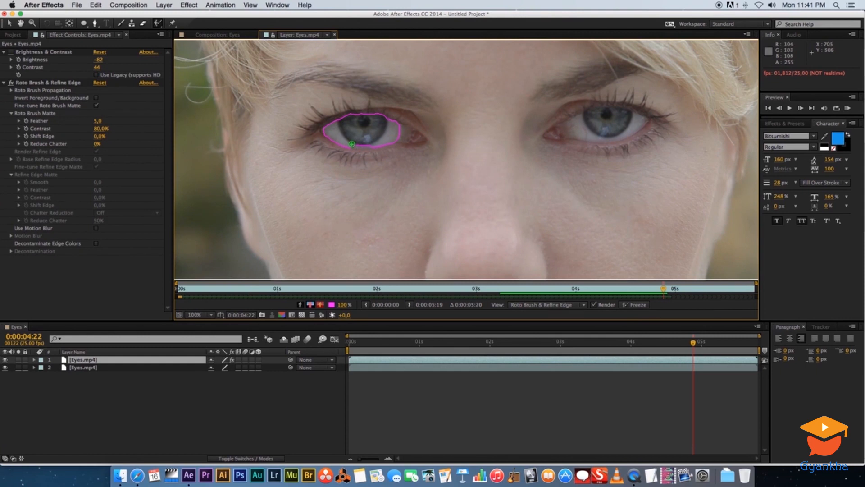
{"action": "left_click_drag", "start_coordinate": [369, 145], "coordinate": [374, 144]}
{"action": "key", "text": "space"}
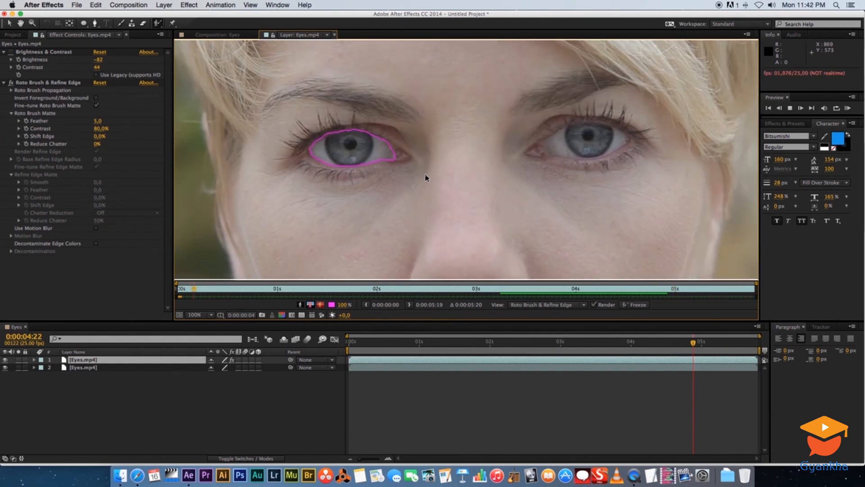
{"action": "key", "text": "space"}
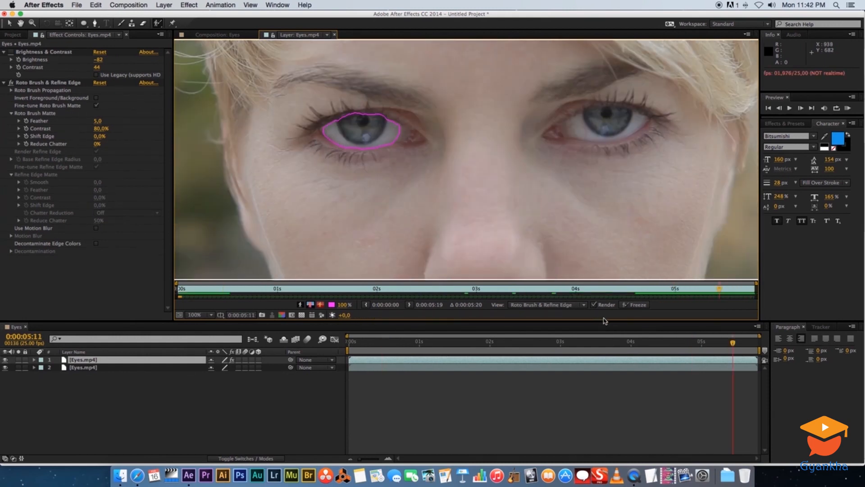
Freeze the Roto Brush & Refine Edge propagation and close the Layer view
{"action": "left_click", "coordinate": [637, 305]}
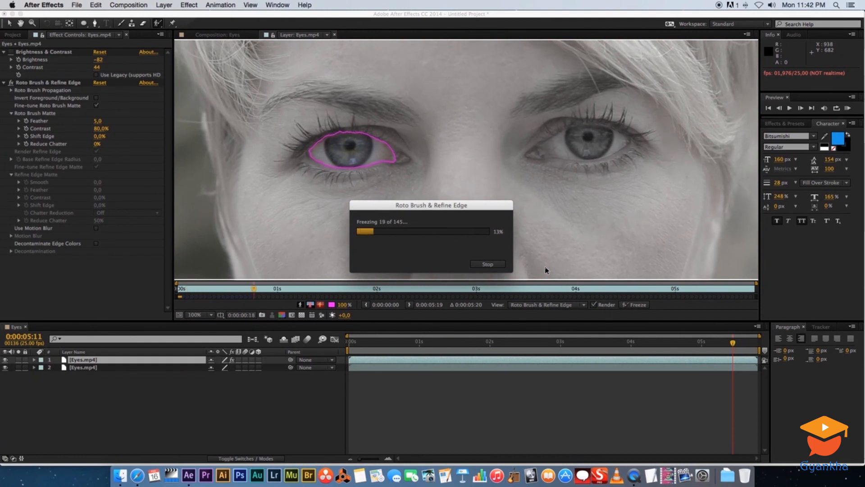
{"action": "left_click_drag", "start_coordinate": [455, 205], "coordinate": [475, 380]}
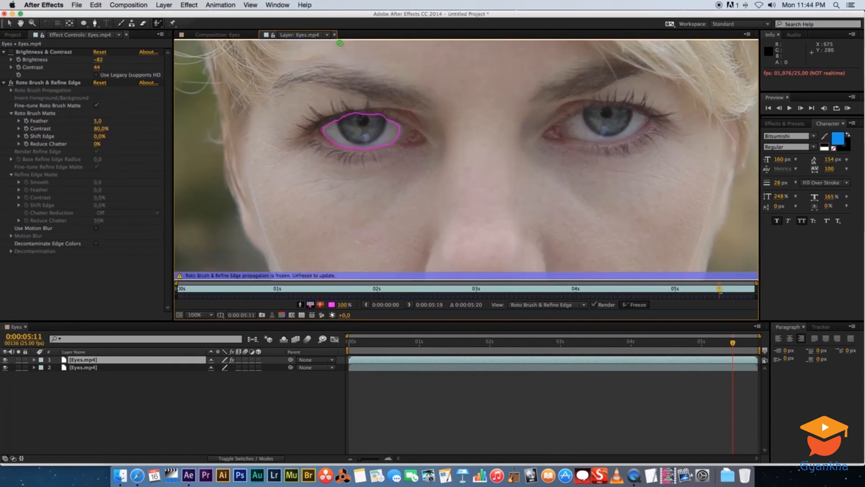
{"action": "left_click", "coordinate": [335, 35]}
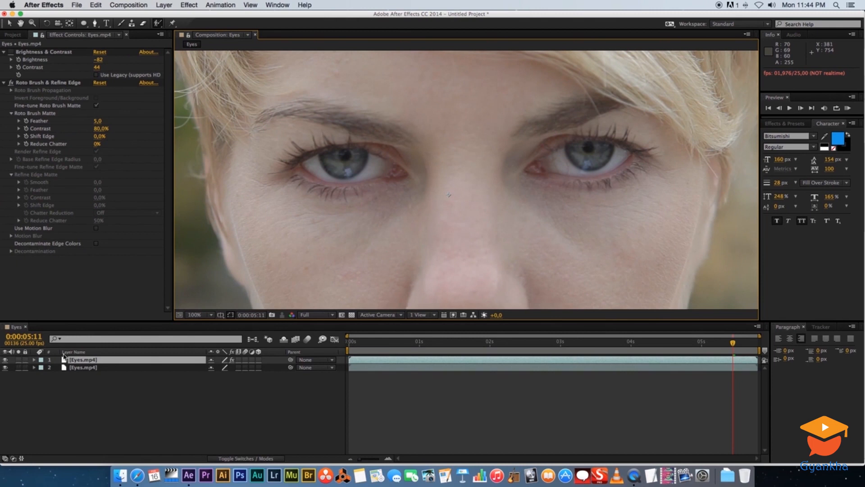
Solo the upper Eyes.mp4 layer and preview the isolated eye from near the beginning
{"action": "left_click", "coordinate": [19, 359]}
{"action": "left_click", "coordinate": [388, 343]}
{"action": "left_click_drag", "start_coordinate": [372, 345], "coordinate": [335, 343]}
{"action": "key", "text": "space"}
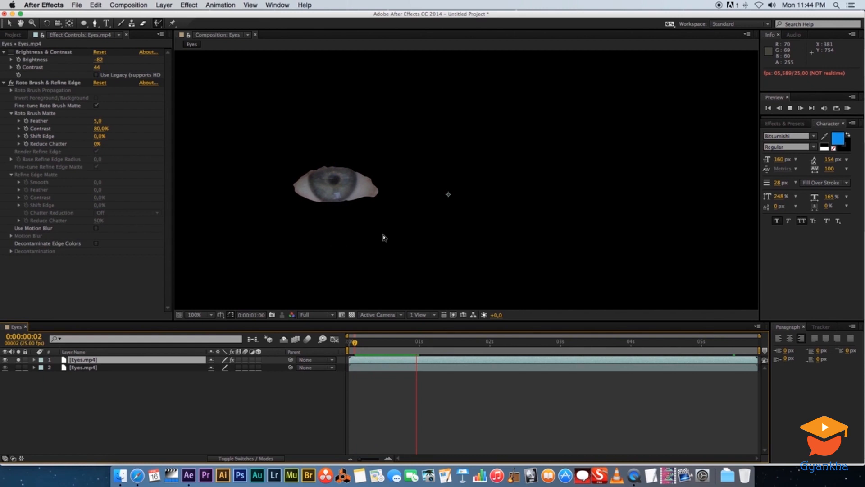
{"action": "key", "text": "space"}
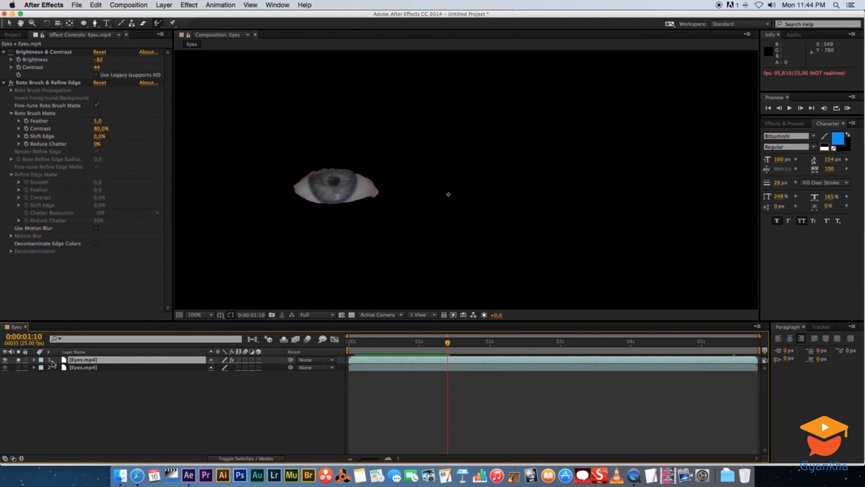
Set the Roto Brush Matte's Feather to 20 on the upper Eyes.mp4 layer
{"action": "left_click", "coordinate": [34, 360]}
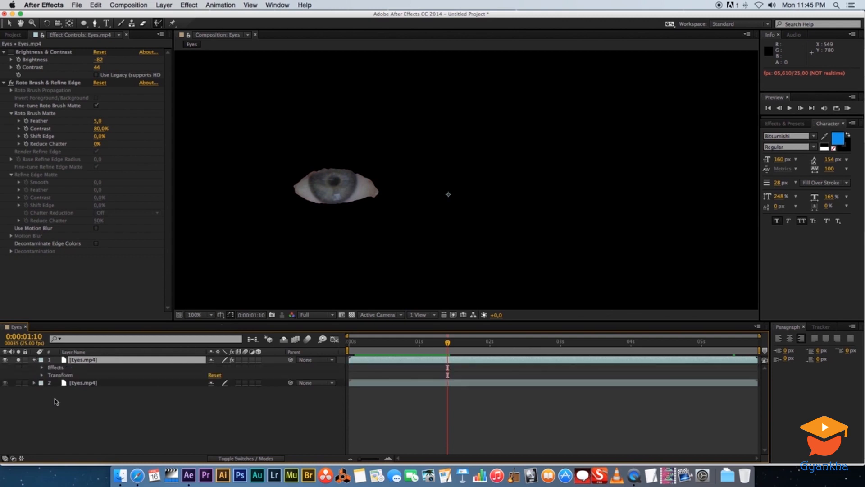
{"action": "left_click", "coordinate": [42, 368]}
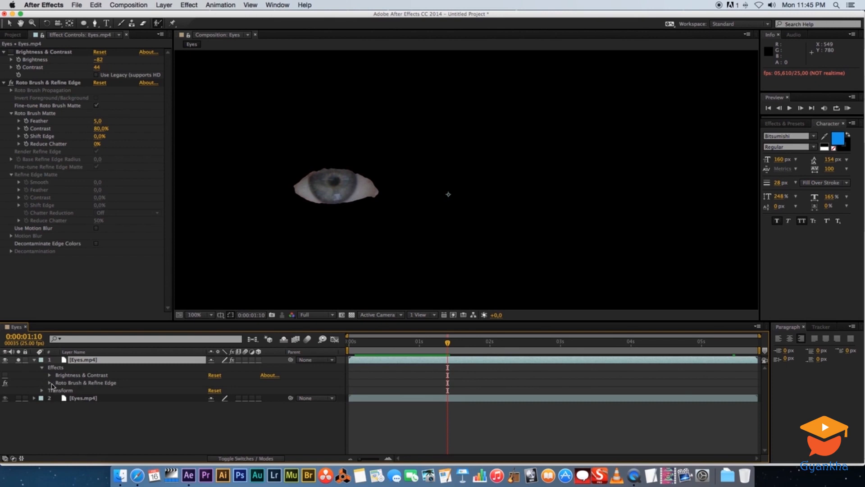
{"action": "left_click", "coordinate": [49, 382]}
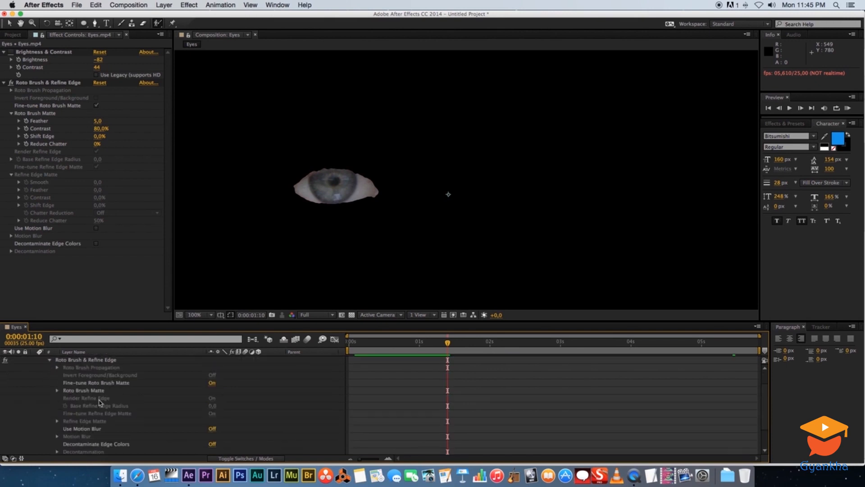
{"action": "left_click", "coordinate": [57, 391]}
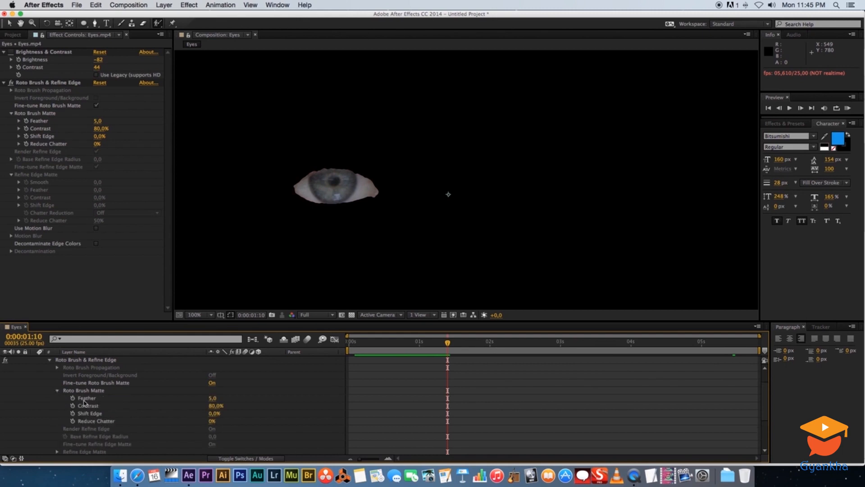
{"action": "left_click", "coordinate": [212, 398]}
{"action": "type", "text": "20"}
{"action": "key", "text": "Return"}
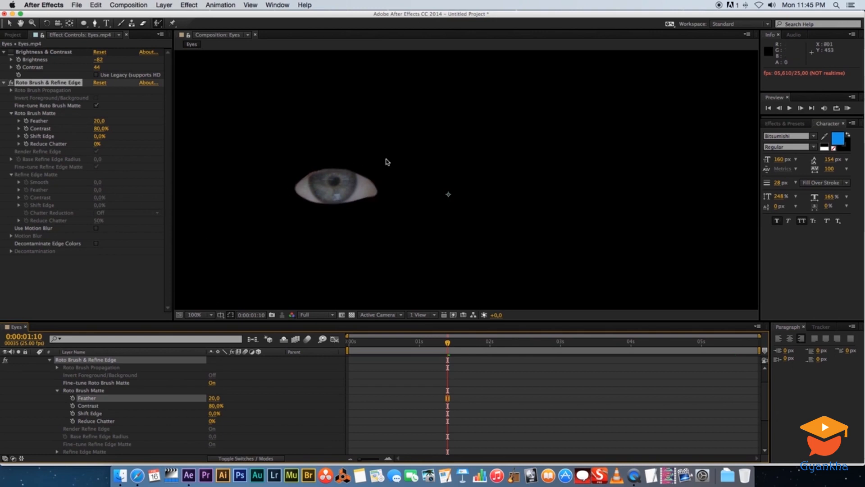
Preview the feathered eye matte from the first frame
{"action": "left_click_drag", "start_coordinate": [441, 344], "coordinate": [348, 344]}
{"action": "key", "text": "space"}
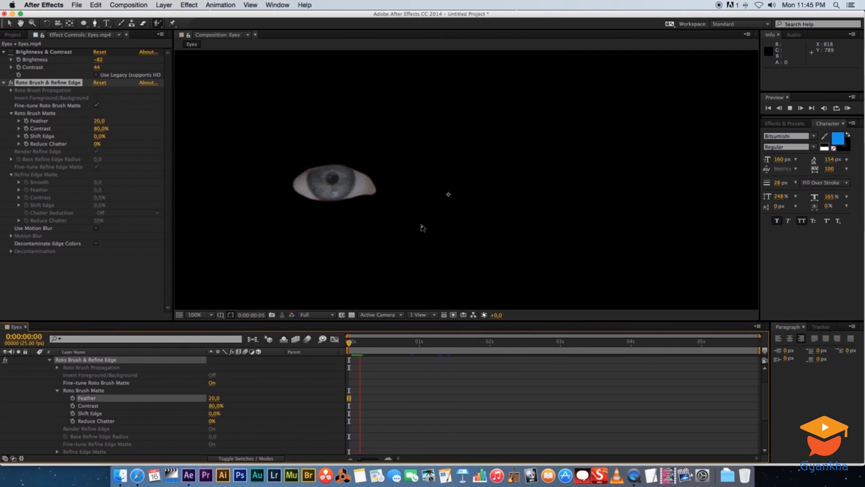
{"action": "key", "text": "space"}
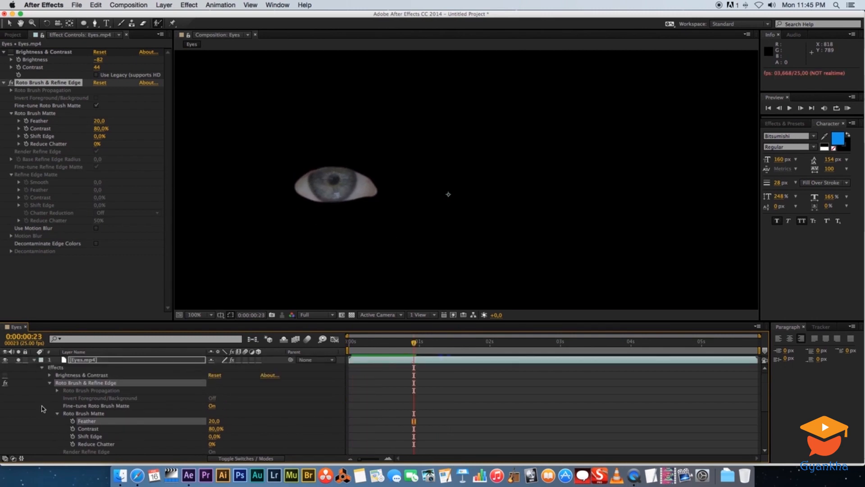
Collapse the upper Eyes.mp4 layer's properties and turn off its solo so both layers show
{"action": "left_click", "coordinate": [35, 360]}
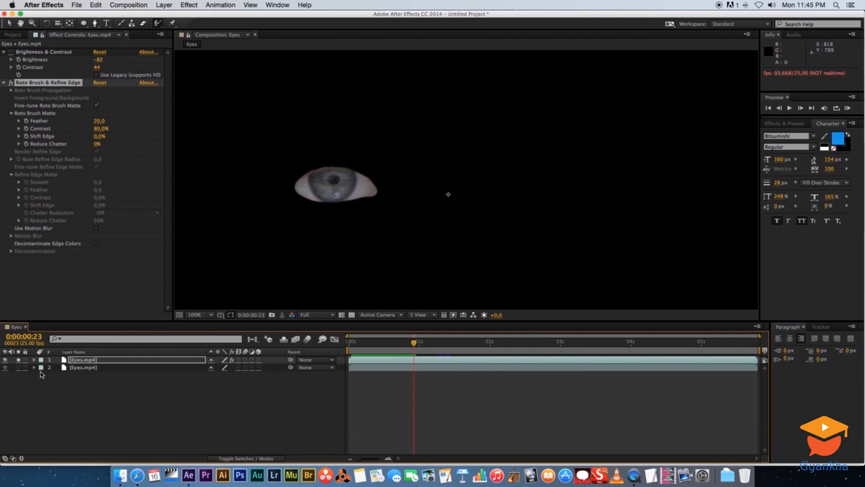
{"action": "left_click", "coordinate": [18, 360]}
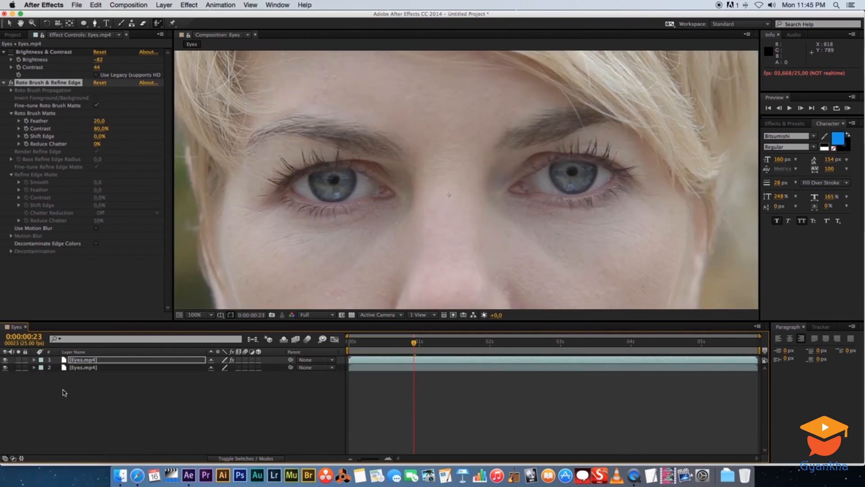
{"action": "mouse_move", "coordinate": [407, 341]}
{"action": "left_mouse_down"}
{"action": "mouse_move", "coordinate": [359, 340]}
{"action": "mouse_move", "coordinate": [407, 342]}
{"action": "left_mouse_up"}
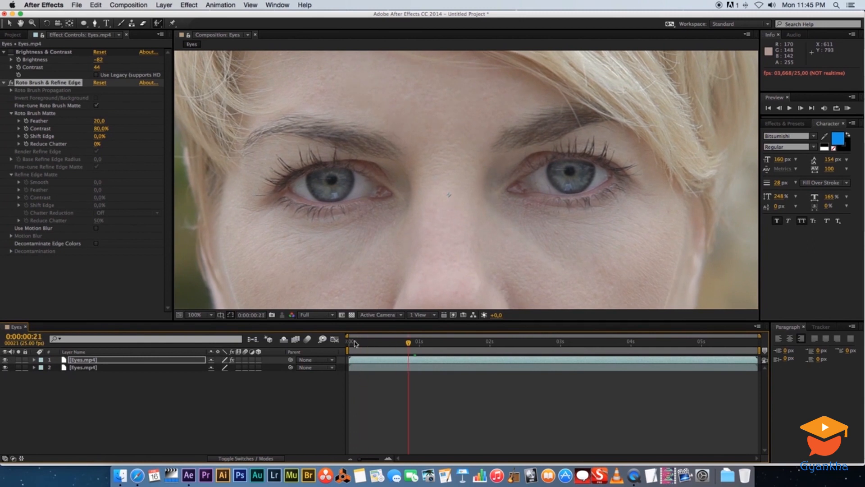
Rename the upper Eyes.mp4 layer to Eye and the lower one to Footage
{"action": "left_click", "coordinate": [84, 368]}
{"action": "left_click", "coordinate": [84, 361]}
{"action": "key", "text": "Return"}
{"action": "type", "text": "Eye"}
{"action": "key", "text": "Return"}
{"action": "left_click", "coordinate": [86, 368]}
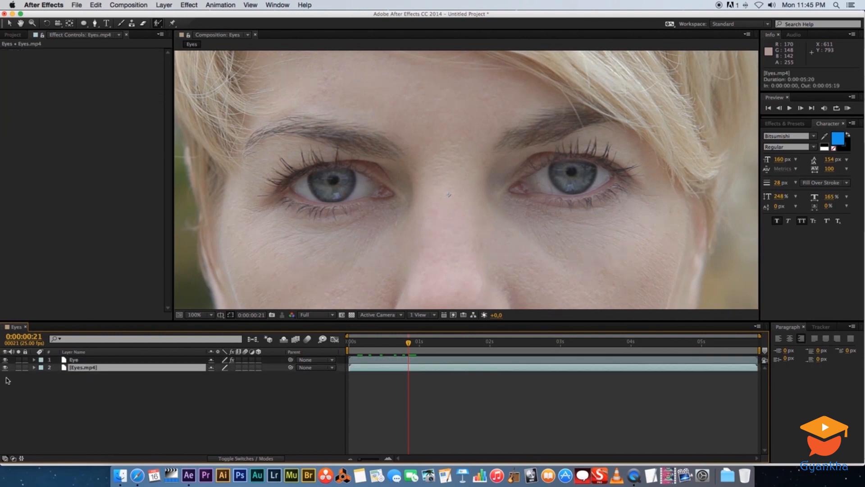
{"action": "key", "text": "Return"}
{"action": "type", "text": "Footage"}
{"action": "key", "text": "Return"}
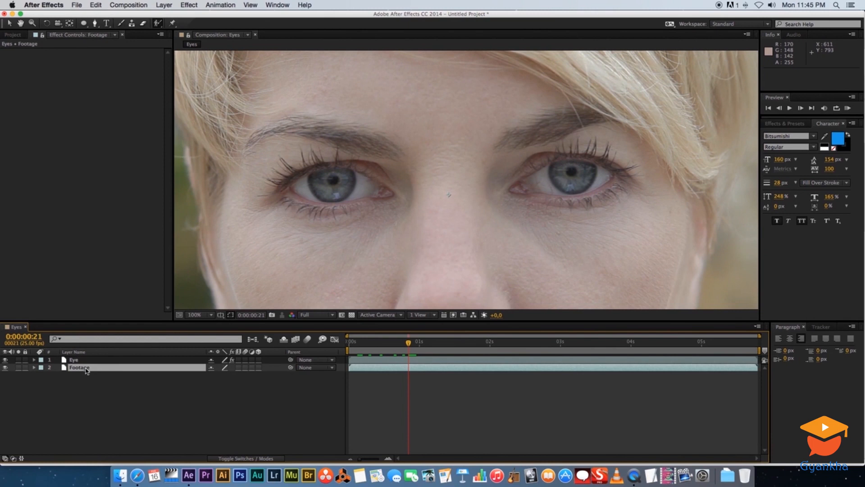
Switch on the Eye layer's Brightness & Contrast effect, set Brightness to -100 and preview the darkened eye
{"action": "left_click", "coordinate": [75, 360]}
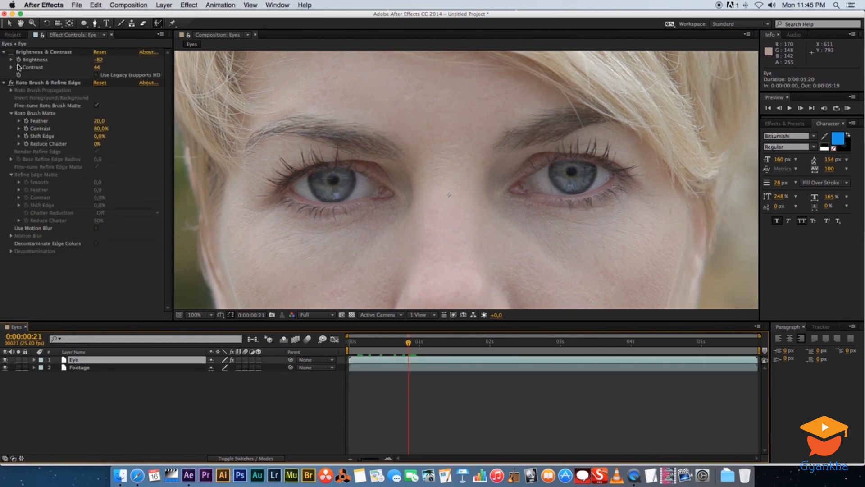
{"action": "left_click", "coordinate": [11, 52]}
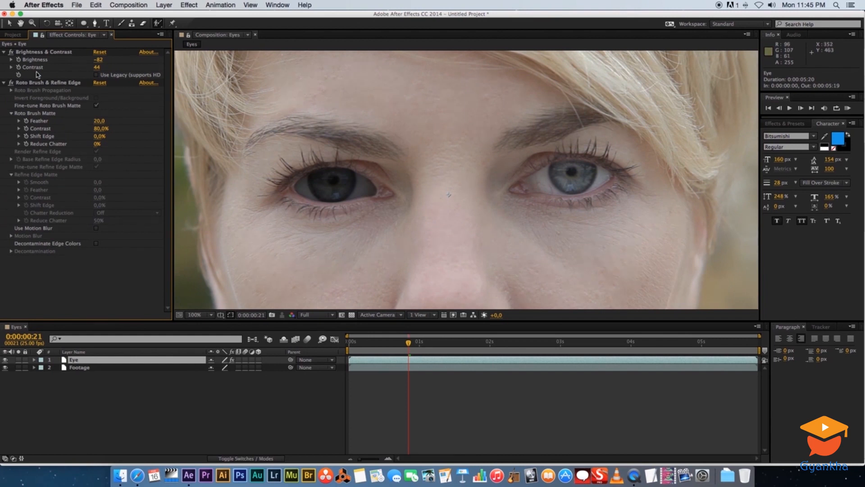
{"action": "left_click", "coordinate": [98, 59]}
{"action": "type", "text": "-100"}
{"action": "key", "text": "Return"}
{"action": "key", "text": "space"}
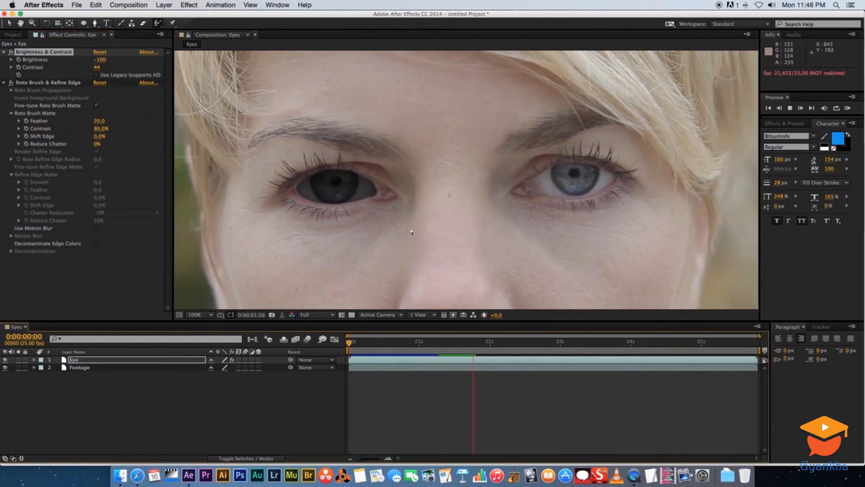
{"action": "key", "text": "space"}
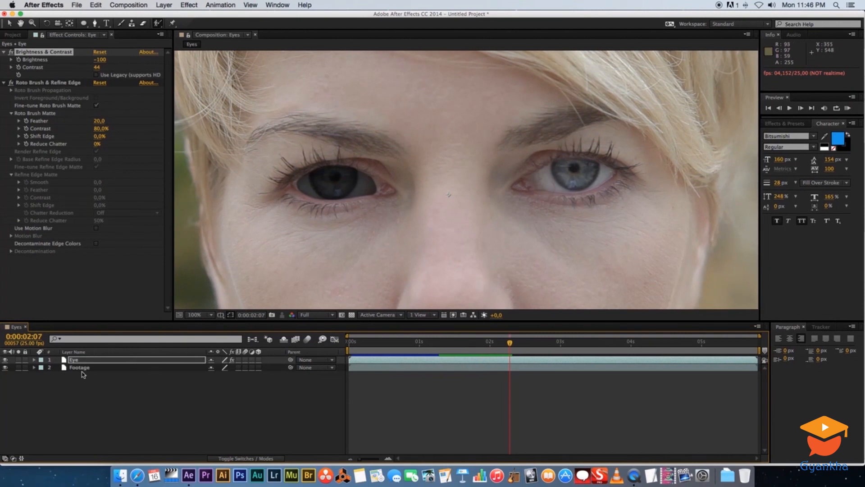
Switch off Brightness & Contrast, delete Roto Brush & Refine Edge from the Eye layer, and return to the first frame
{"action": "left_click", "coordinate": [63, 281]}
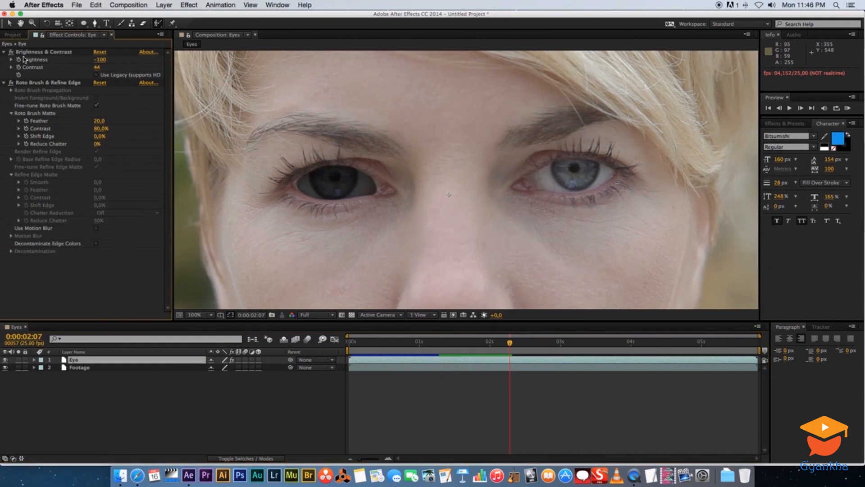
{"action": "left_click", "coordinate": [32, 53]}
{"action": "left_click", "coordinate": [11, 53]}
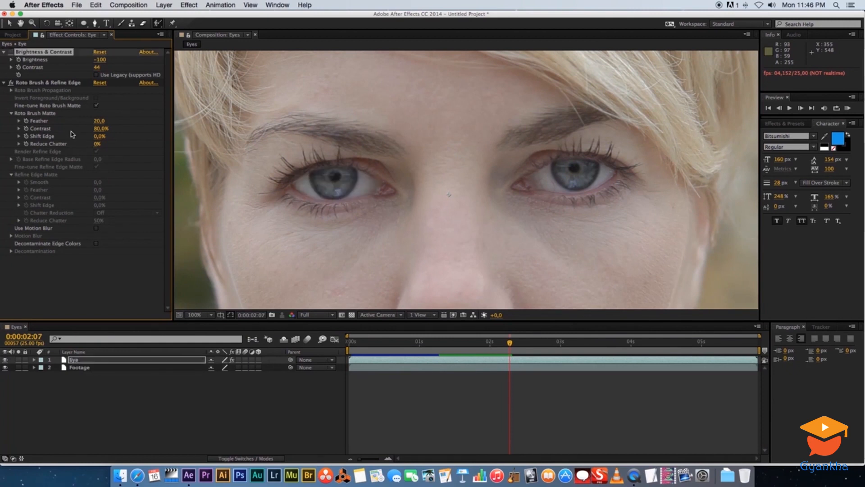
{"action": "left_click", "coordinate": [33, 85]}
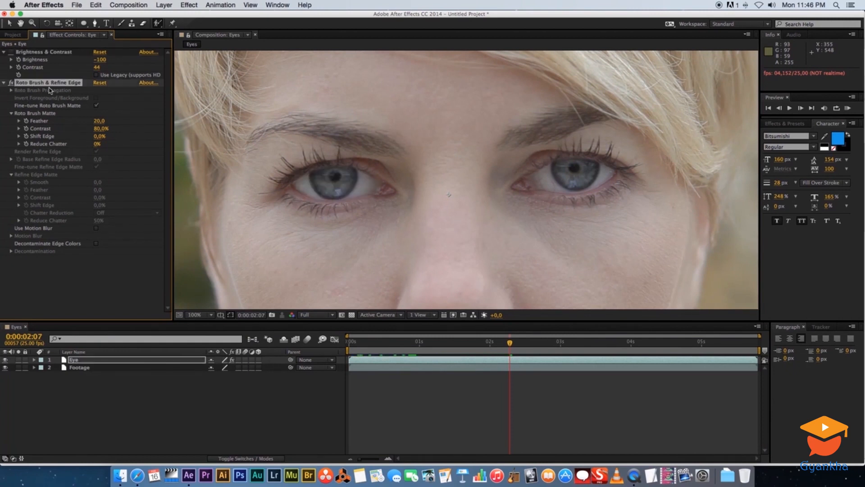
{"action": "key", "text": "Delete"}
{"action": "left_click_drag", "start_coordinate": [510, 343], "coordinate": [339, 345]}
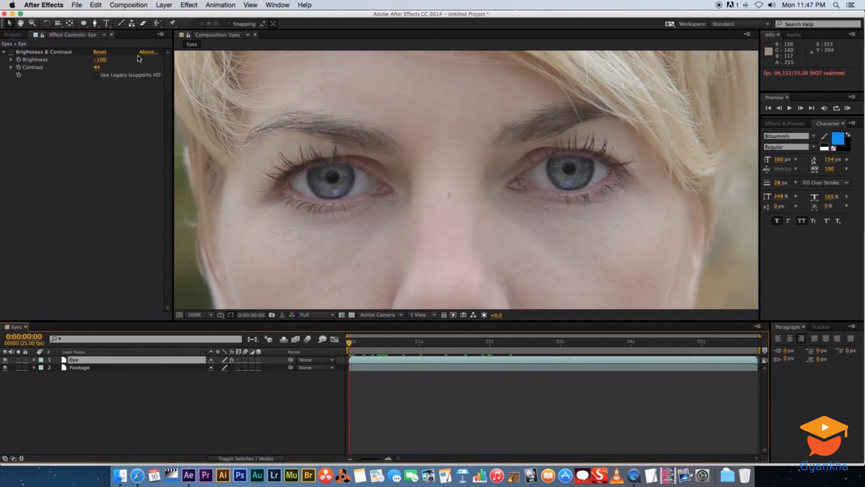
Draw a closed Pen mask around the left-hand eye on the Eye layer
{"action": "left_click", "coordinate": [95, 23]}
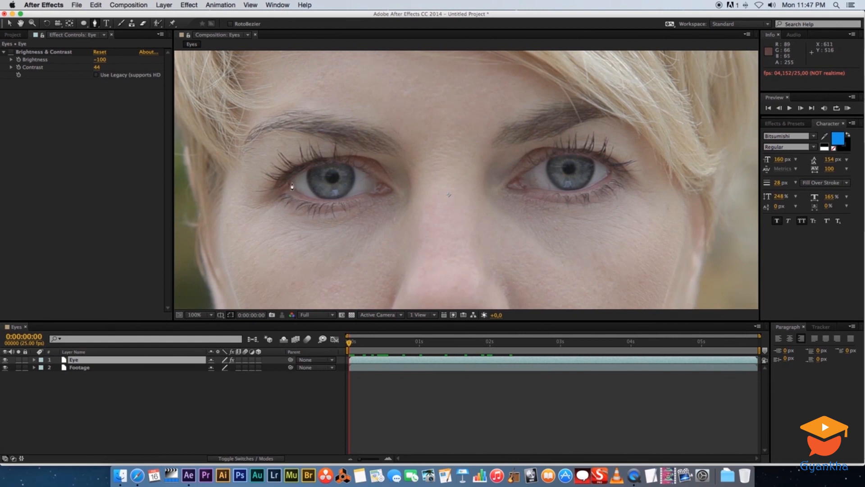
{"action": "left_click", "coordinate": [288, 183]}
{"action": "left_click", "coordinate": [306, 171]}
{"action": "left_click", "coordinate": [332, 165]}
{"action": "left_click", "coordinate": [359, 168]}
{"action": "left_click", "coordinate": [381, 181]}
{"action": "left_click", "coordinate": [390, 189]}
{"action": "left_click", "coordinate": [369, 193]}
{"action": "left_click", "coordinate": [330, 200]}
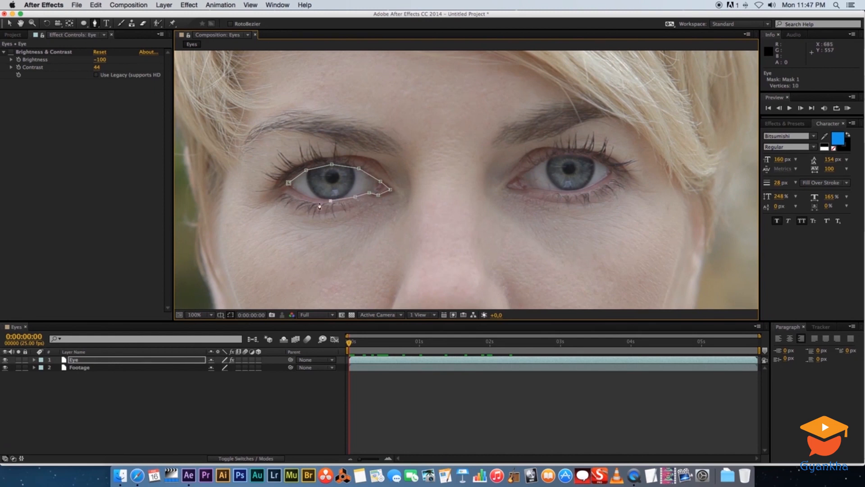
{"action": "left_click", "coordinate": [302, 195]}
{"action": "left_click", "coordinate": [288, 184]}
Open mask tracking for the Eye layer's Mask 1 and switch to the Selection tool
{"action": "left_click", "coordinate": [35, 360]}
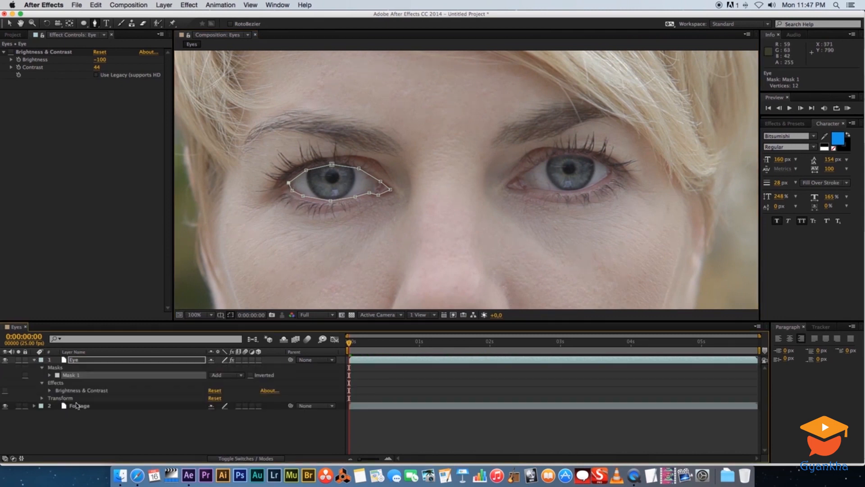
{"action": "right_click", "coordinate": [73, 377]}
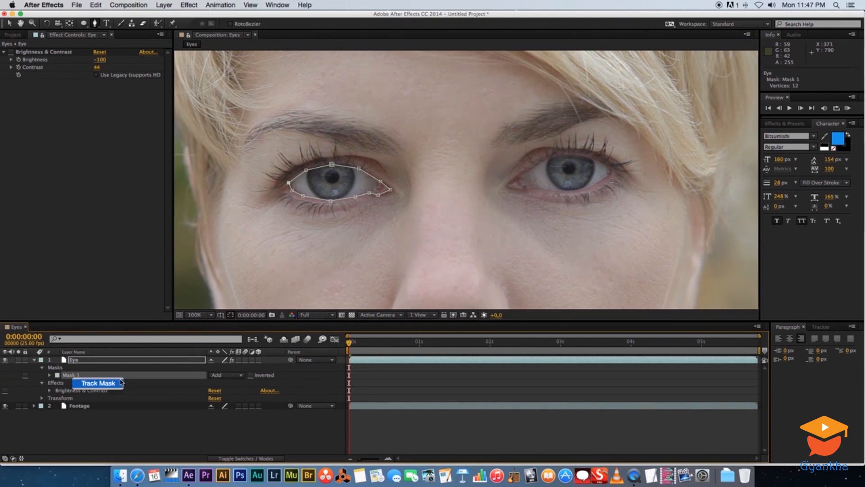
{"action": "left_click", "coordinate": [98, 382]}
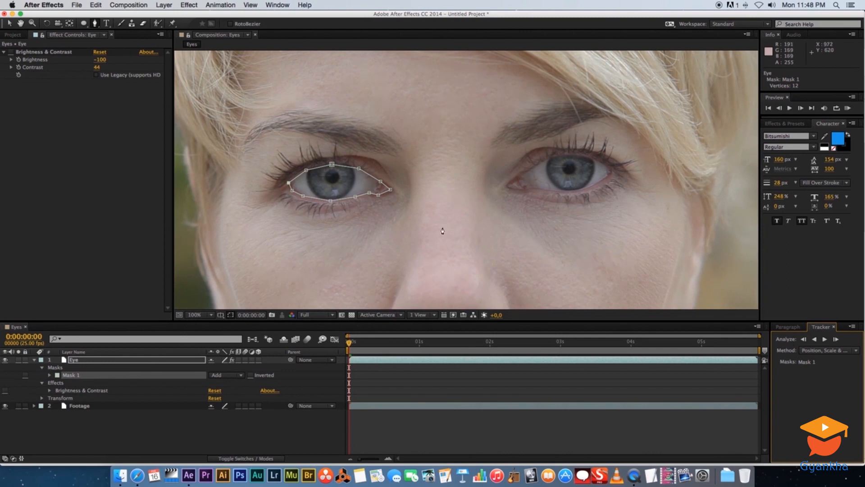
{"action": "left_click", "coordinate": [9, 25]}
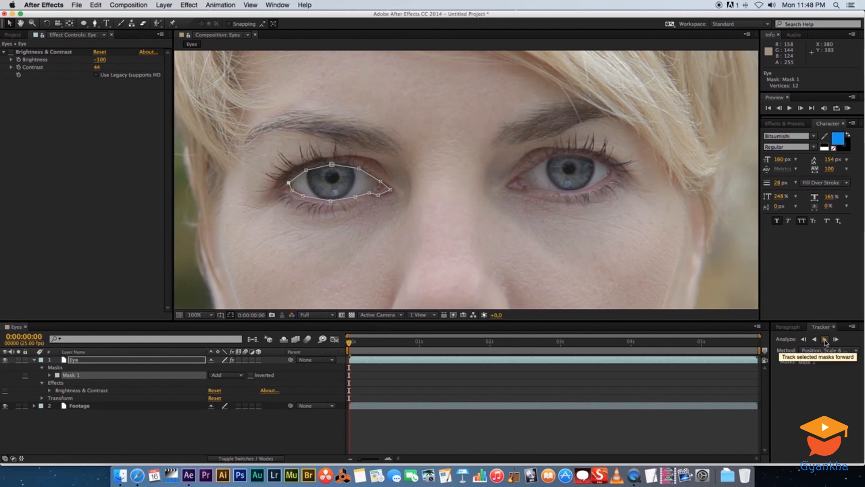
Track the Eye layer's Mask 1 forward through the clip, reveal its mask properties, and return to the first frame
{"action": "left_click", "coordinate": [825, 339]}
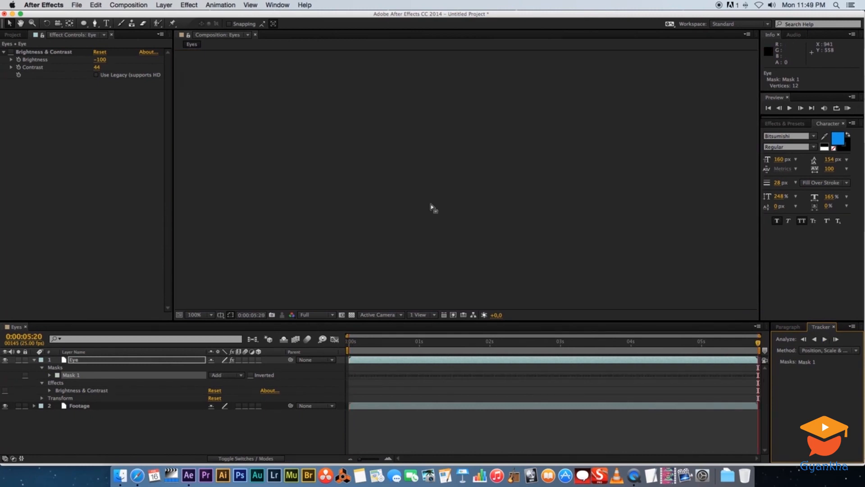
{"action": "left_click", "coordinate": [49, 375]}
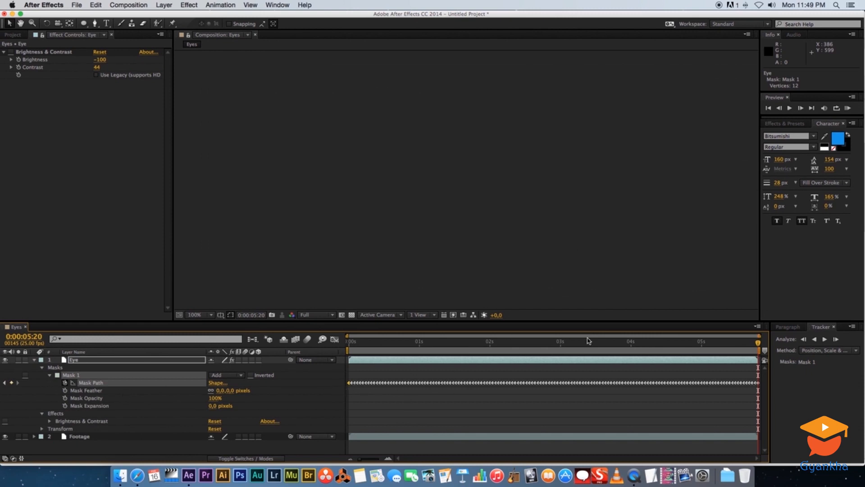
{"action": "key", "text": "Home"}
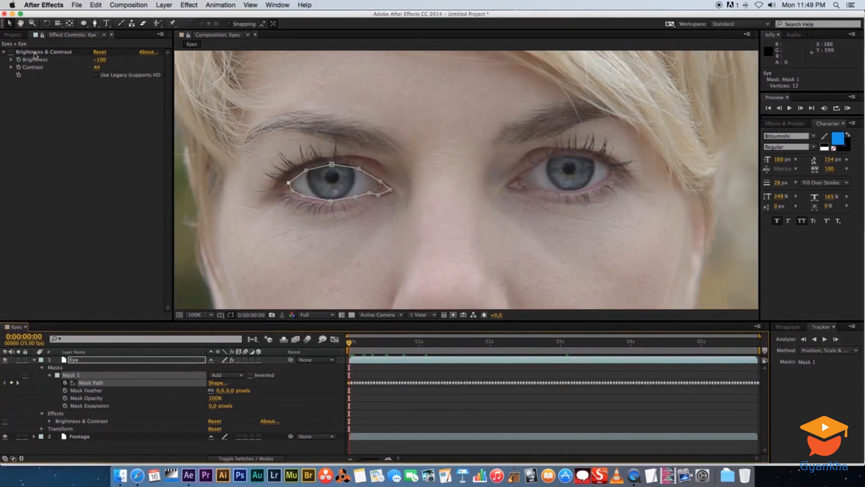
Switch on the Eye layer's Brightness & Contrast effect, set Mask 1's feather to 30 pixels, and collapse and deselect the layer
{"action": "left_click", "coordinate": [11, 52]}
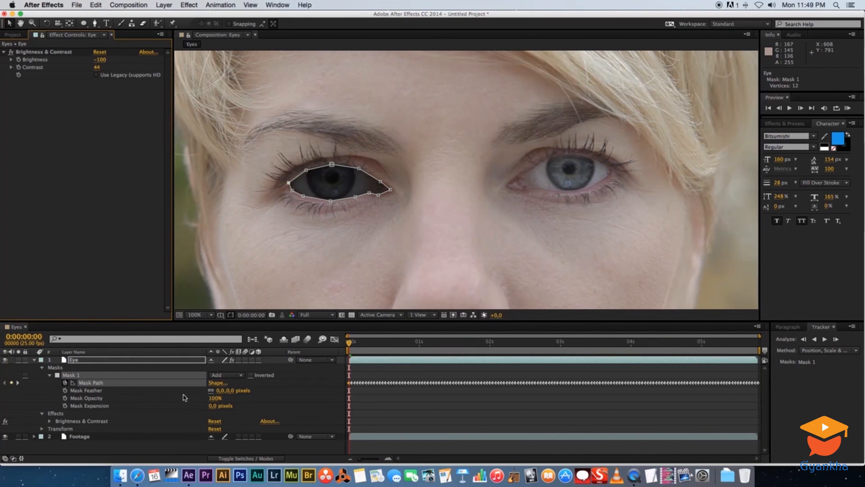
{"action": "left_click", "coordinate": [222, 392]}
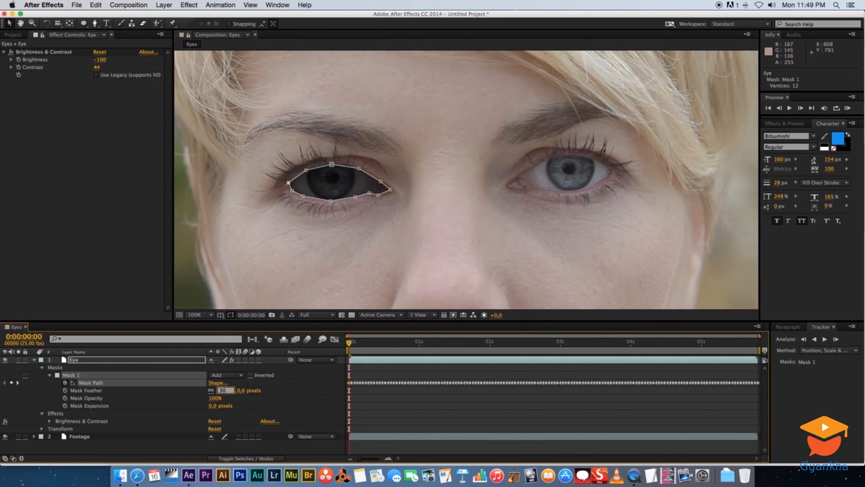
{"action": "key", "text": "Return"}
{"action": "left_click", "coordinate": [34, 360]}
{"action": "left_click", "coordinate": [118, 406]}
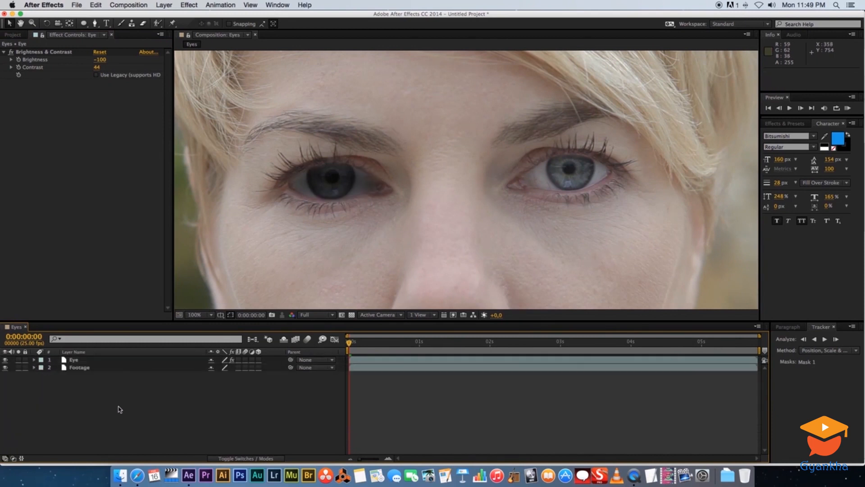
Preview the tracked, feathered eye mask and return to the first frame
{"action": "key", "text": "space"}
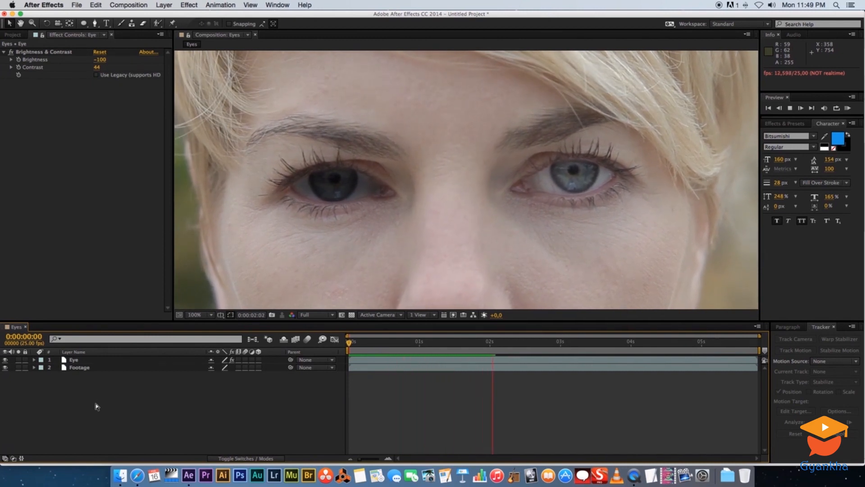
{"action": "key", "text": "space"}
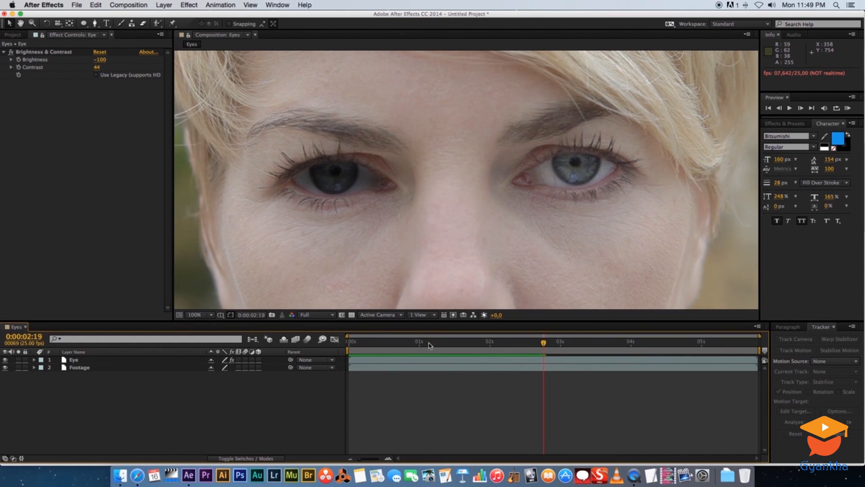
{"action": "left_click_drag", "start_coordinate": [427, 344], "coordinate": [348, 342]}
Reduce Mask 1's feather on the Eye layer to 15 pixels and preview the composition with the layer deselected
{"action": "left_click", "coordinate": [73, 360]}
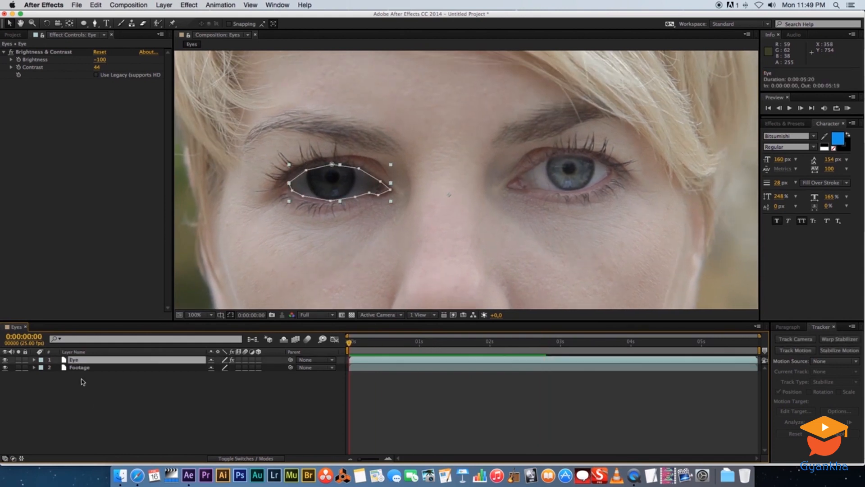
{"action": "left_click", "coordinate": [34, 359]}
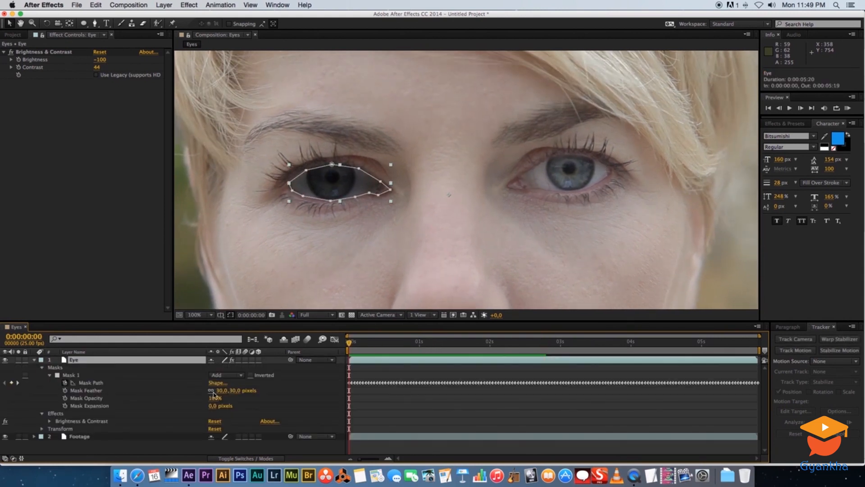
{"action": "left_click_drag", "start_coordinate": [218, 390], "coordinate": [208, 398]}
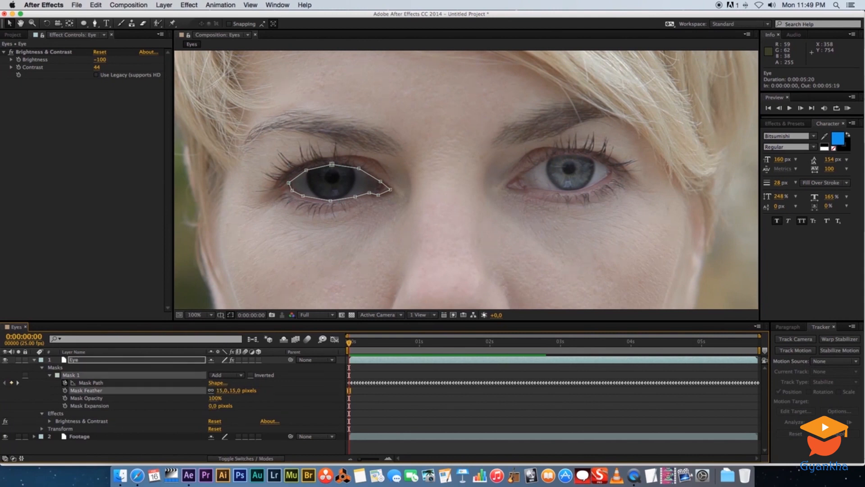
{"action": "left_click", "coordinate": [90, 444]}
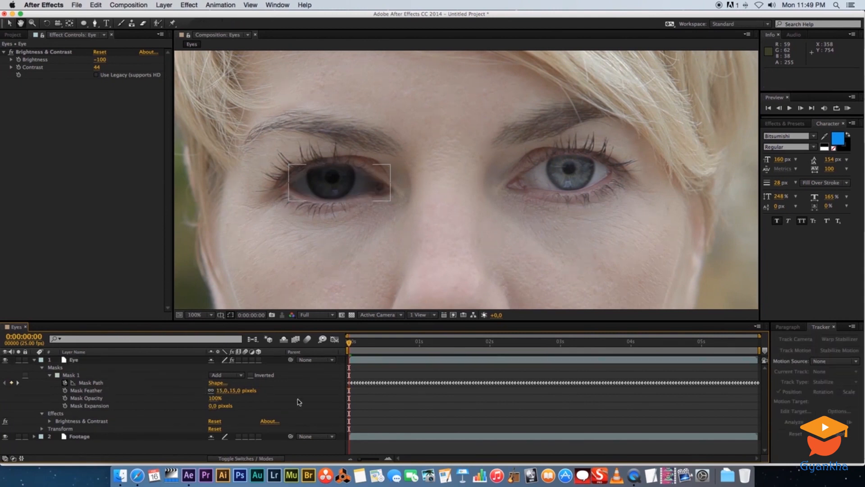
{"action": "key", "text": "space"}
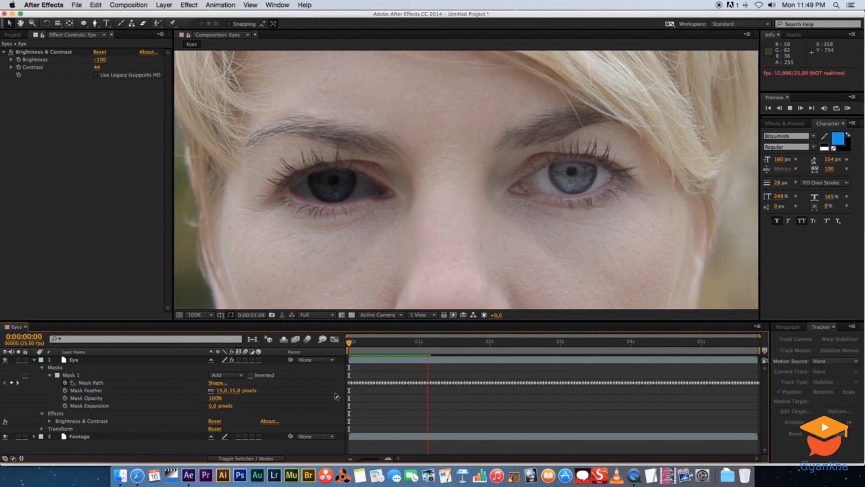